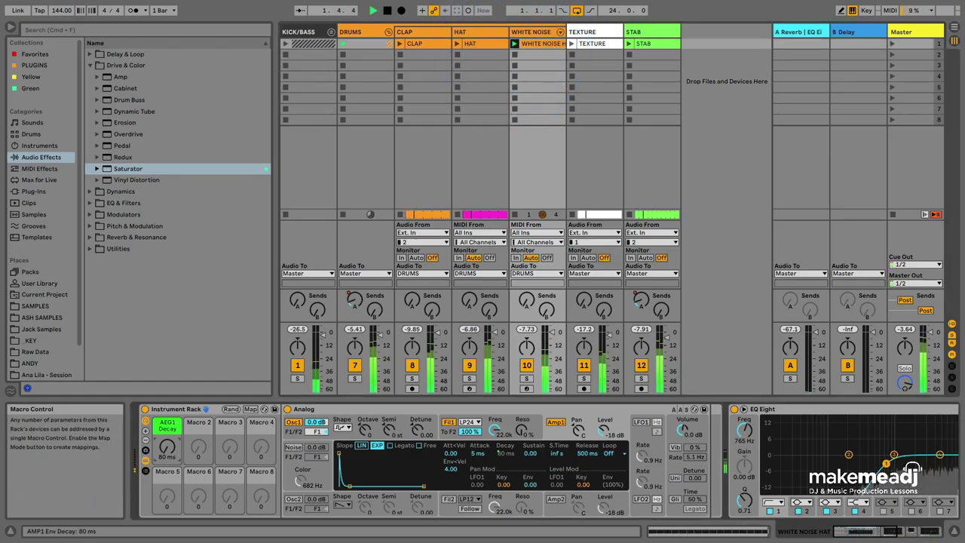
Adjust the Instrument Rack's AEG1 Decay macro during playback to hear how the white noise hat's decay changes.
left_click_drag(166, 447, 166, 440)
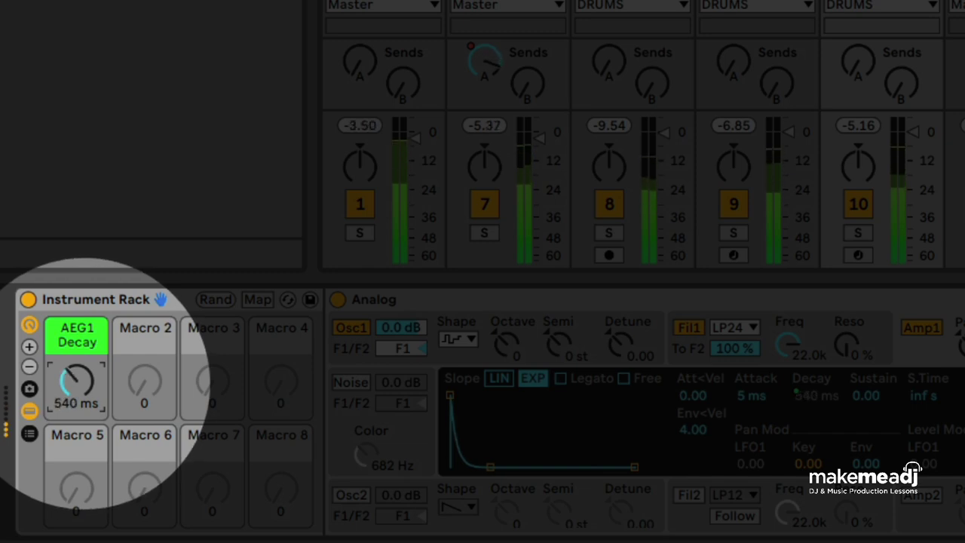
left_click_drag(84, 384, 85, 387)
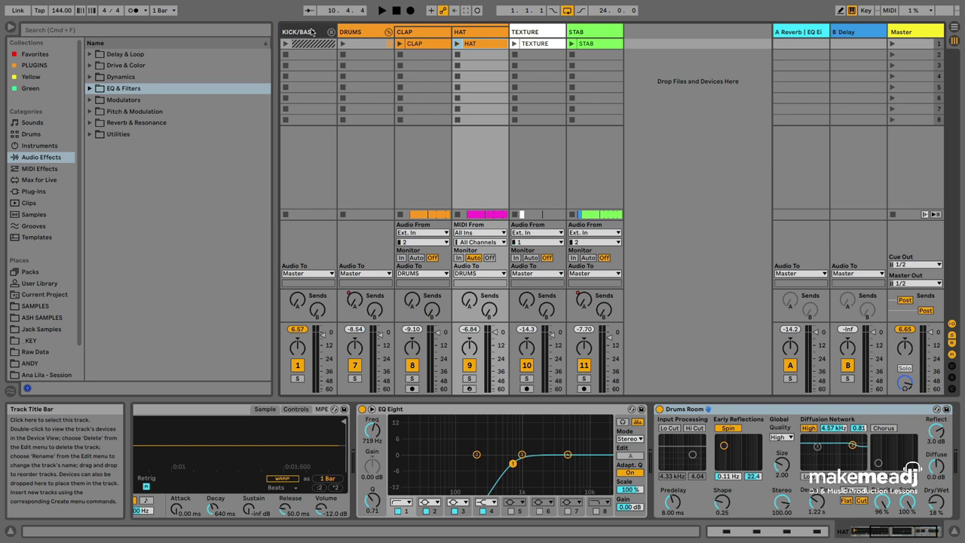
Play the existing loop to hear the kick, clap, hat, texture and stab together, and stop playback.
key("space")
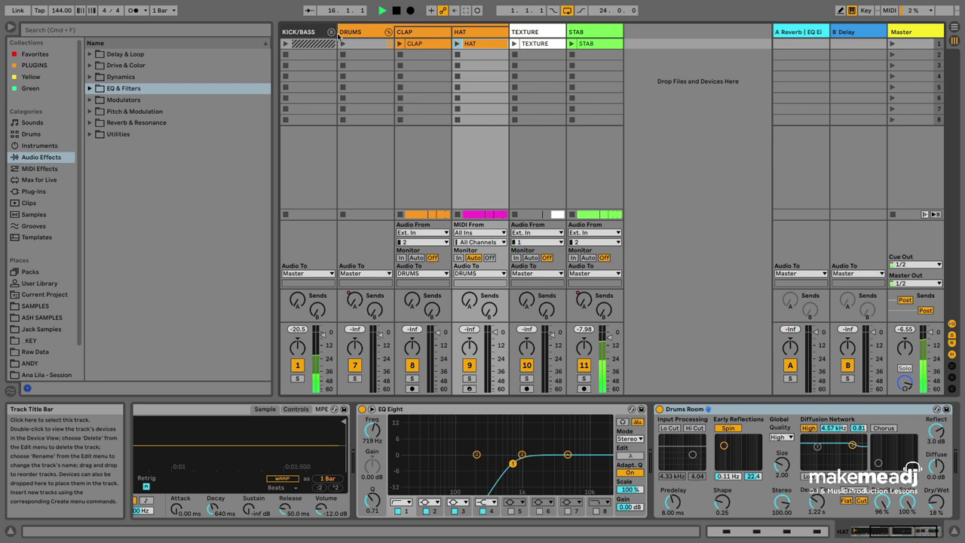
left_click(648, 66)
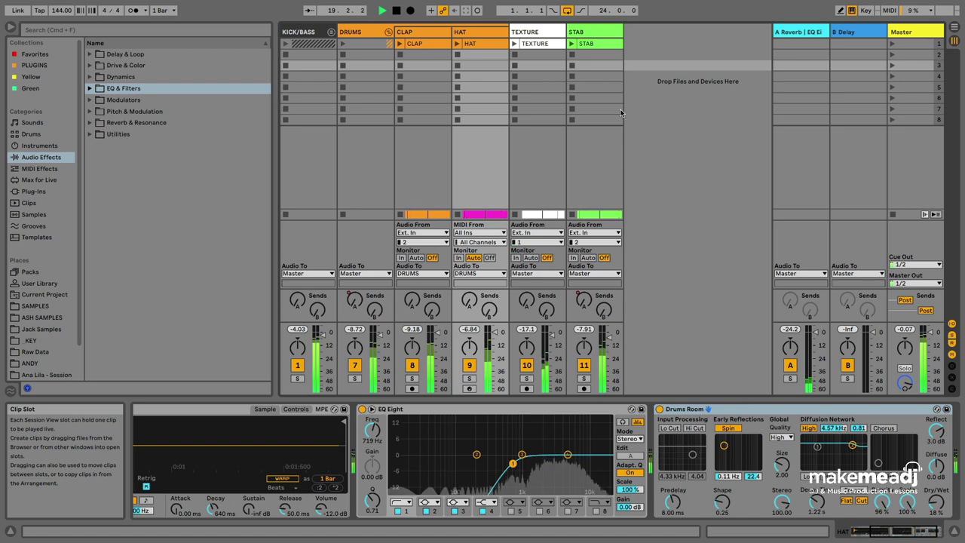
key("space")
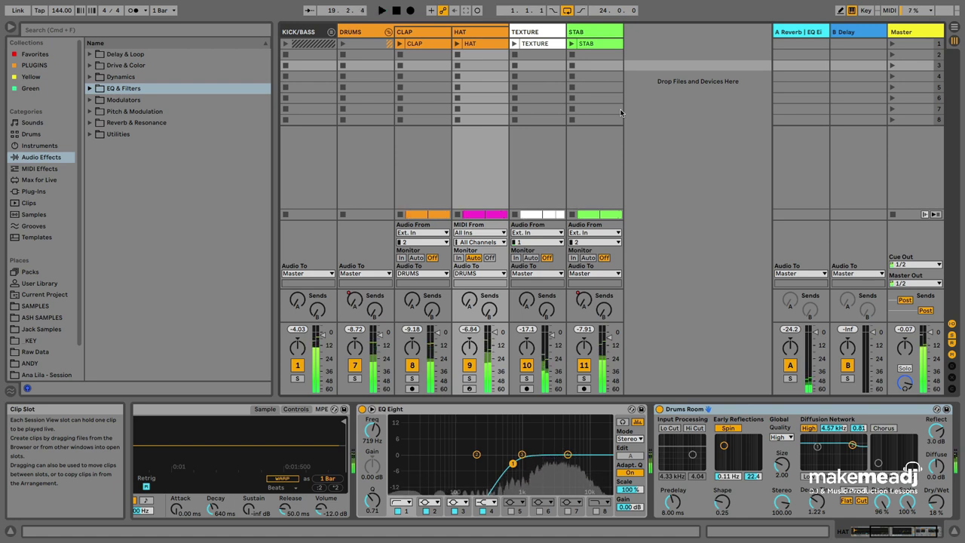
Insert a MIDI track after the HAT track and load the Analog instrument onto it.
right_click(485, 35)
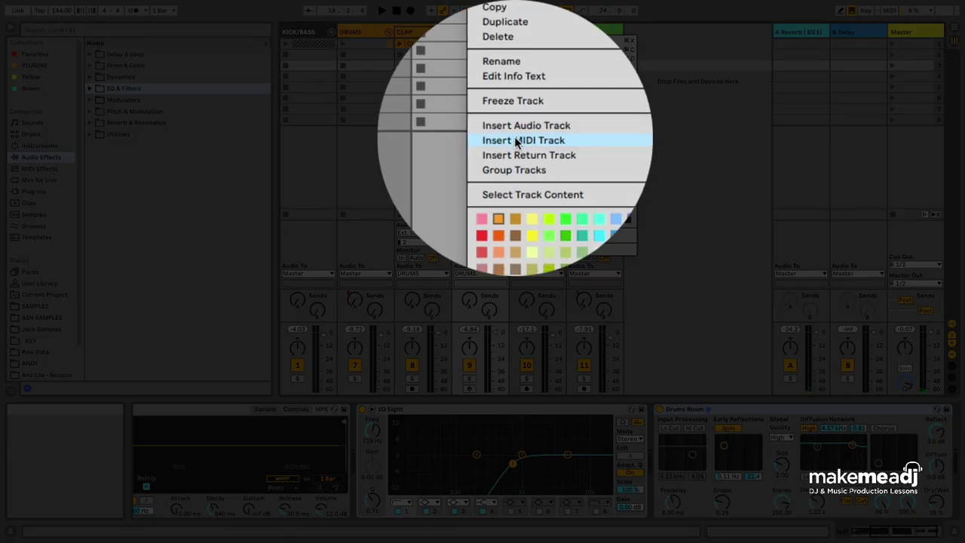
left_click(517, 141)
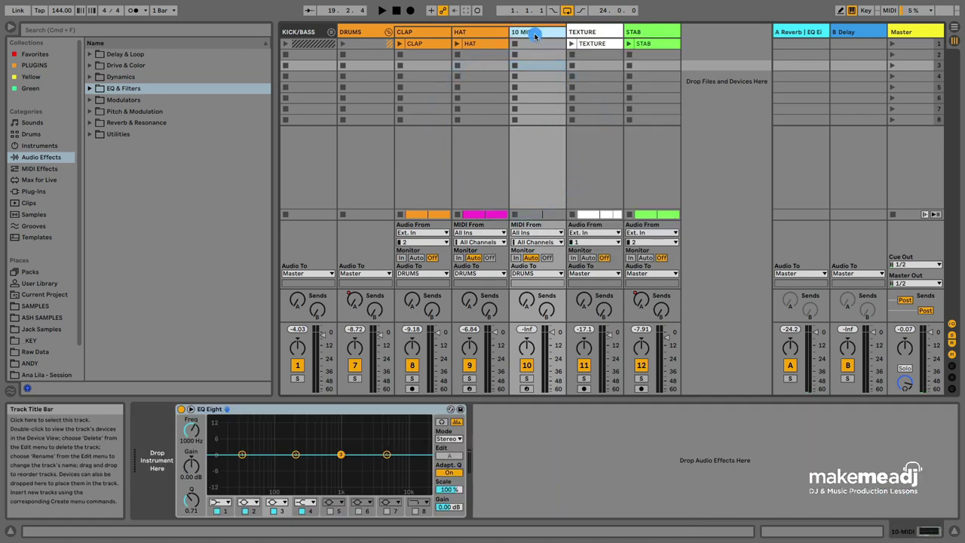
left_click(40, 146)
left_click(107, 55)
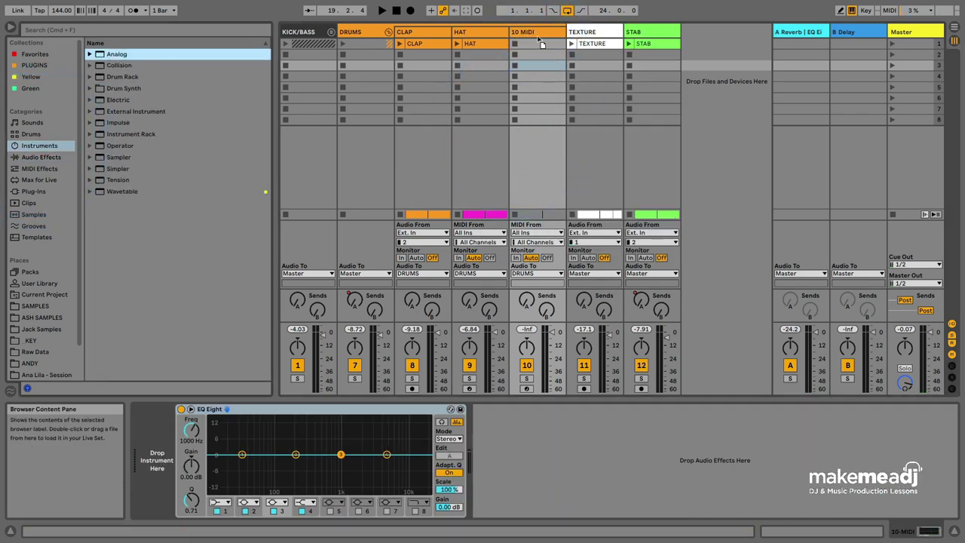
left_click_drag(533, 34, 528, 42)
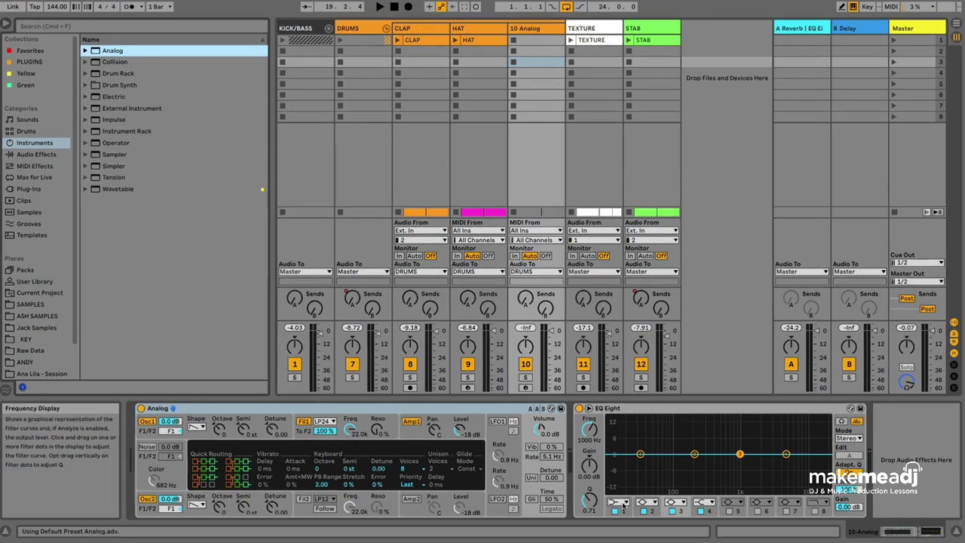
Make the first EQ Eight band on the Analog track a low cut at about 765 Hz.
left_click(615, 502)
left_click(610, 436)
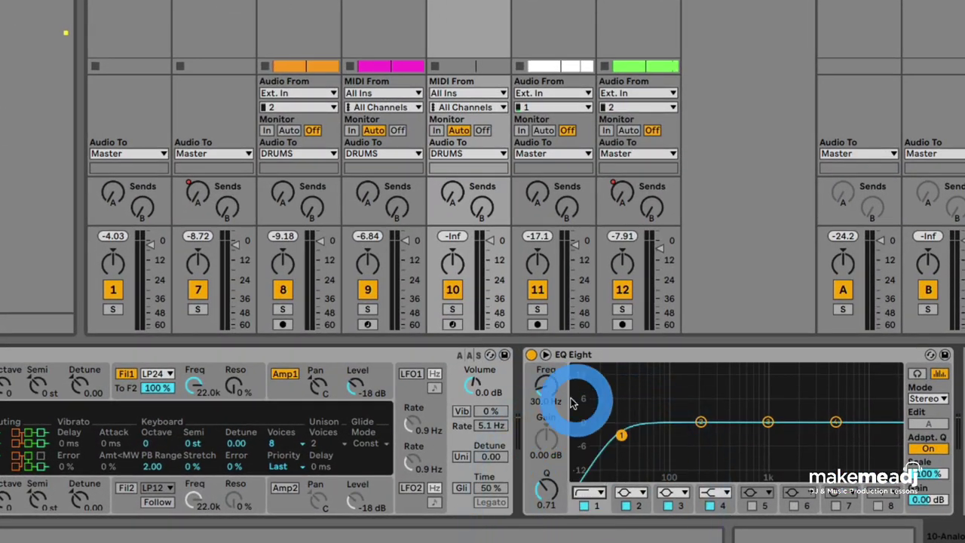
left_click_drag(621, 435, 734, 435)
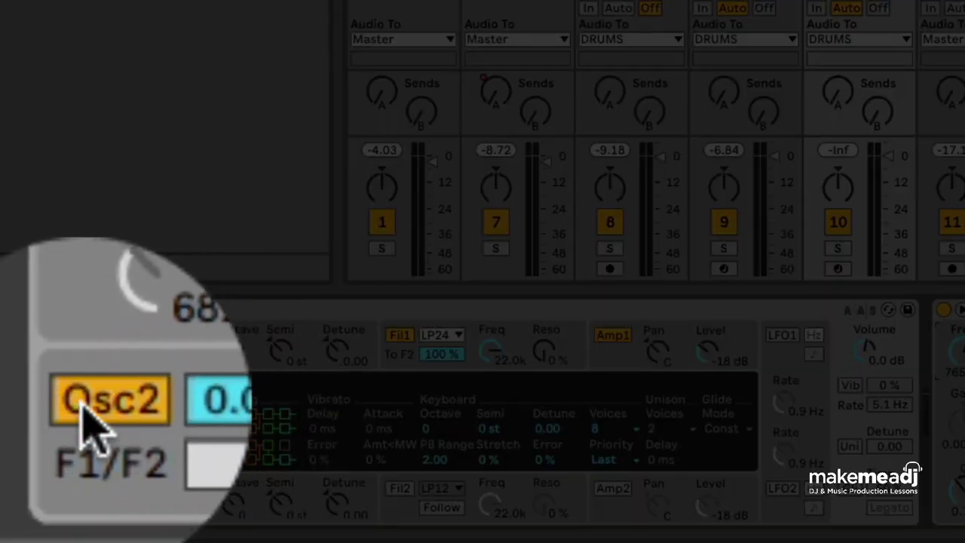
Turn off Analog's Osc2 and set the Osc1 shape to the noise waveform.
left_click(85, 490)
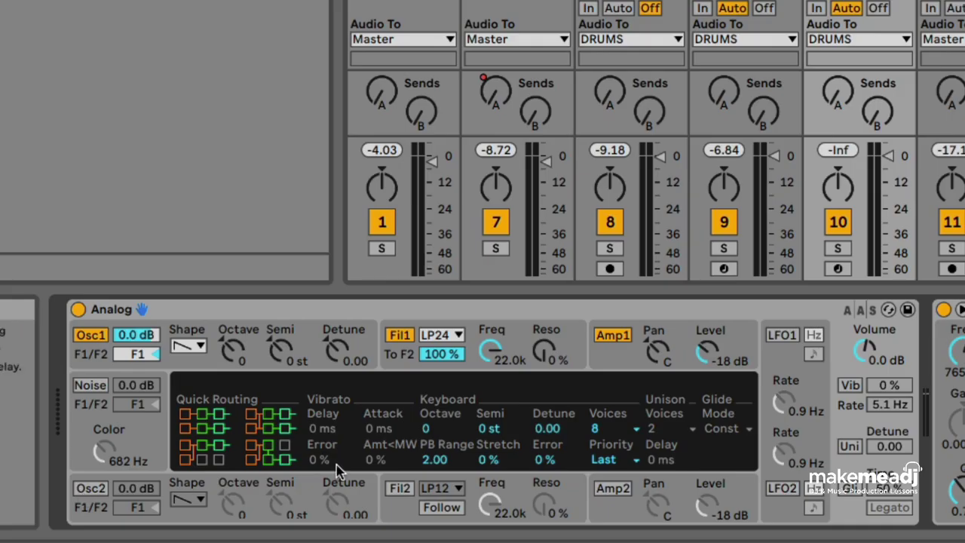
left_click(188, 348)
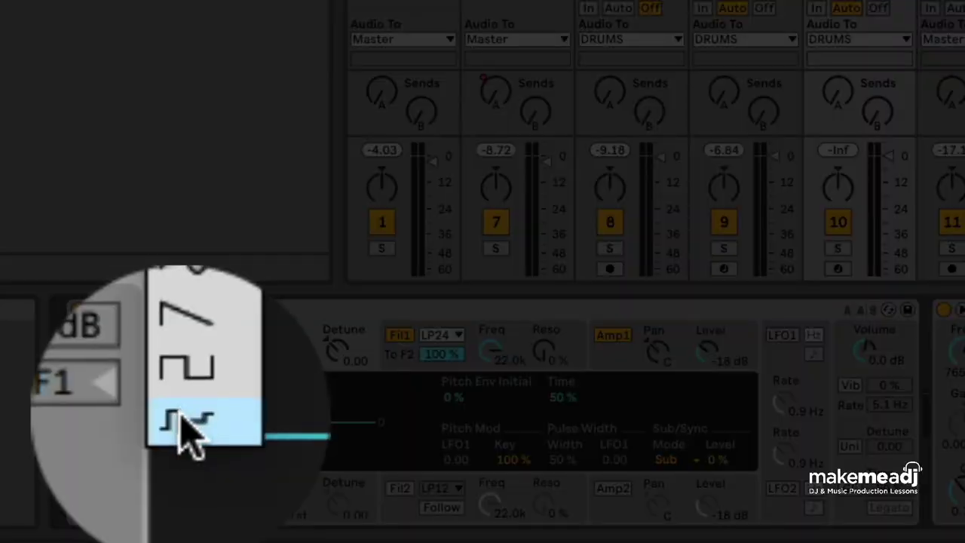
left_click(189, 412)
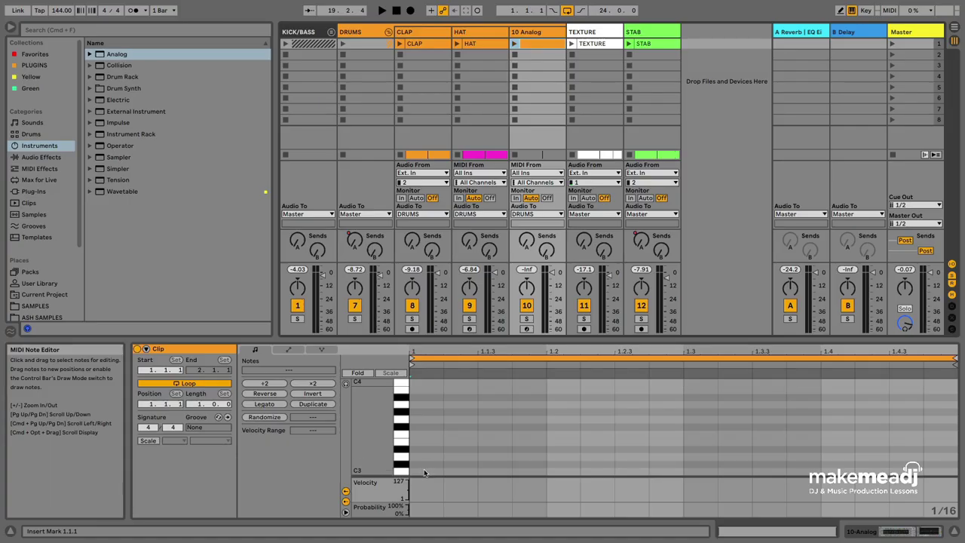
Fill the Analog track's one-bar MIDI clip with sixteenth-note C3 notes by duplicating a note placed at the start.
double_click(425, 472)
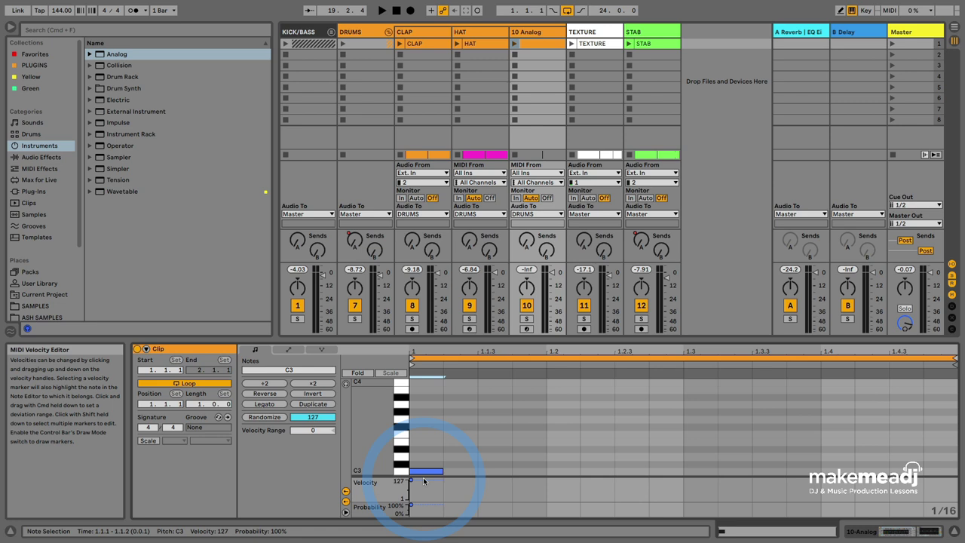
key("super+shift+d")
key("super+shift+d")
key("super+shift+d")
key("super+shift+d")
key("super+shift+d")
key("super+shift+d")
key("super+shift+d")
key("super+shift+d")
key("super+shift+d")
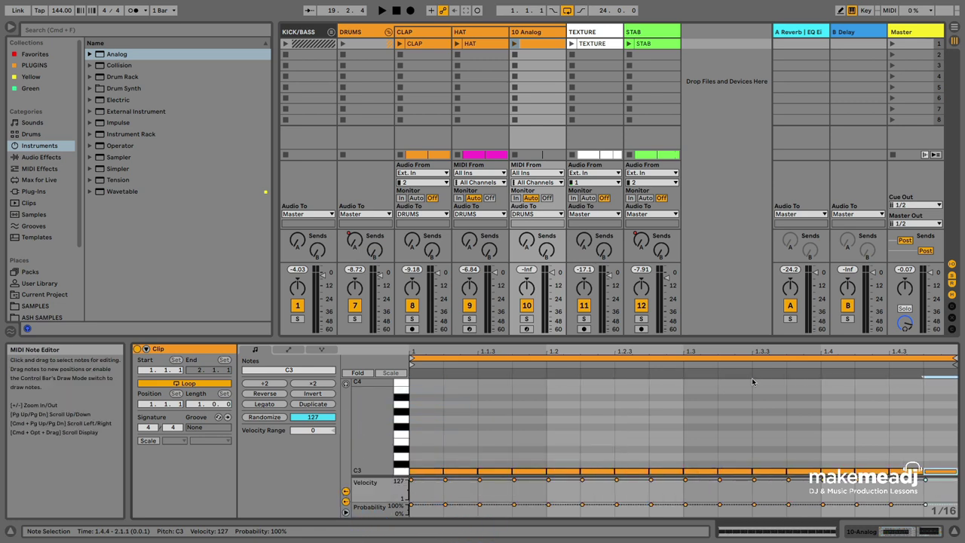
left_click(826, 407)
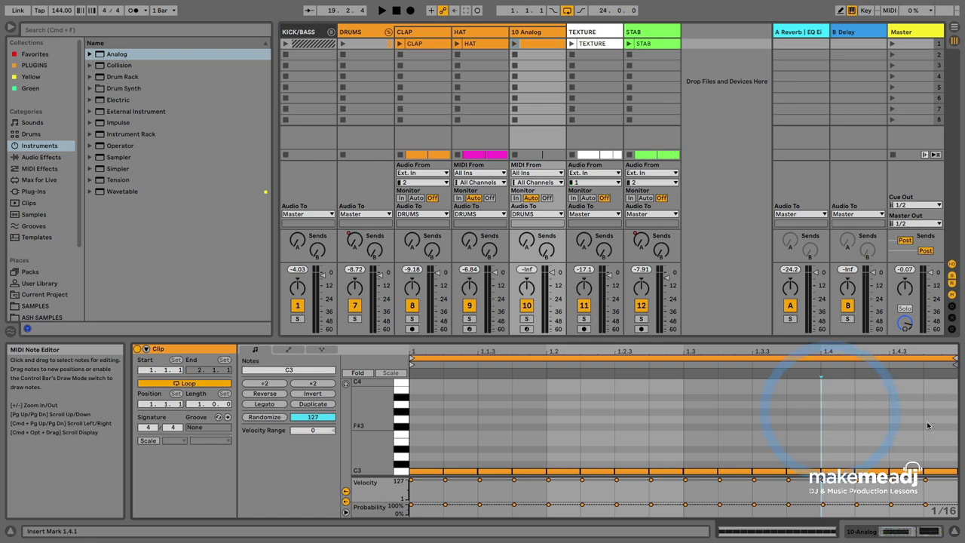
Select all the C3 notes in the clip and randomize their velocities with an amount of 127.
left_click_drag(937, 434, 398, 491)
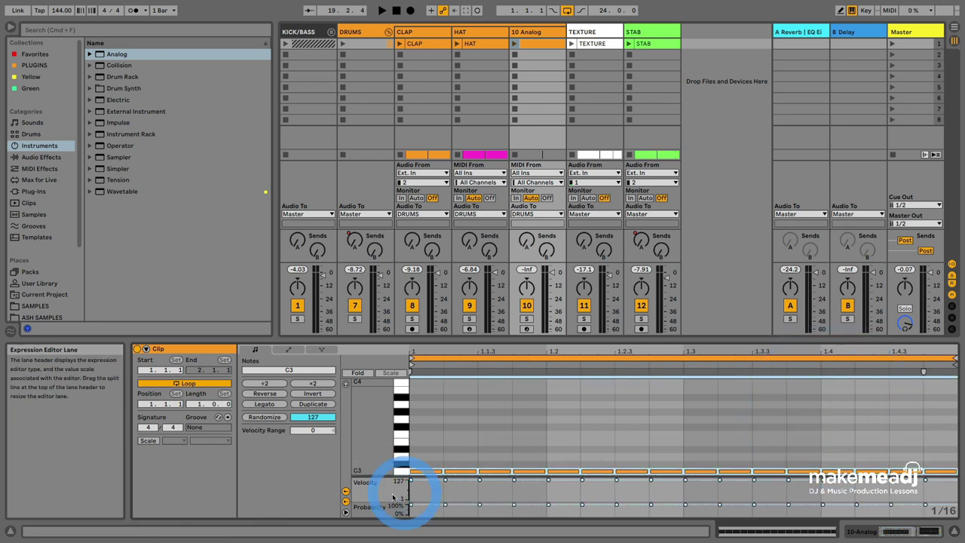
left_click(346, 503)
left_click(346, 503)
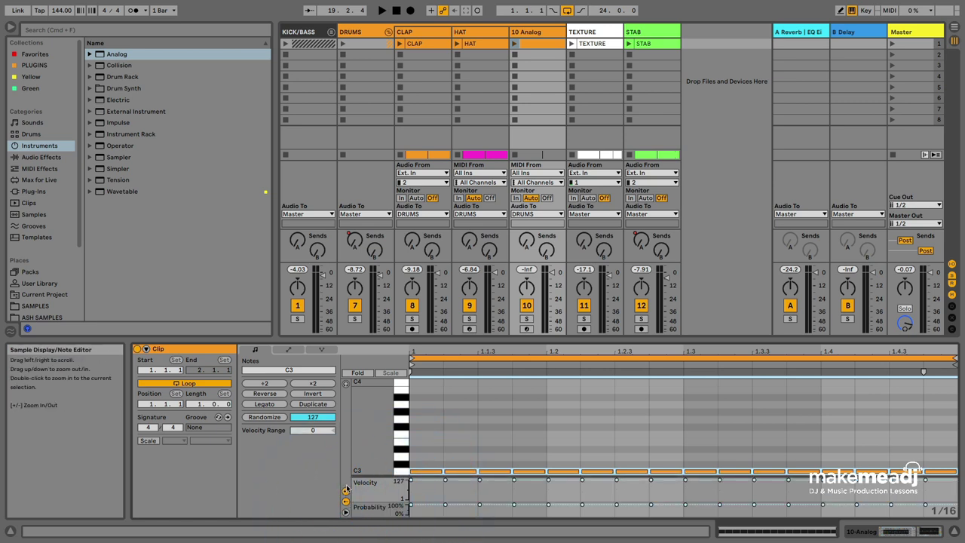
left_click(371, 486)
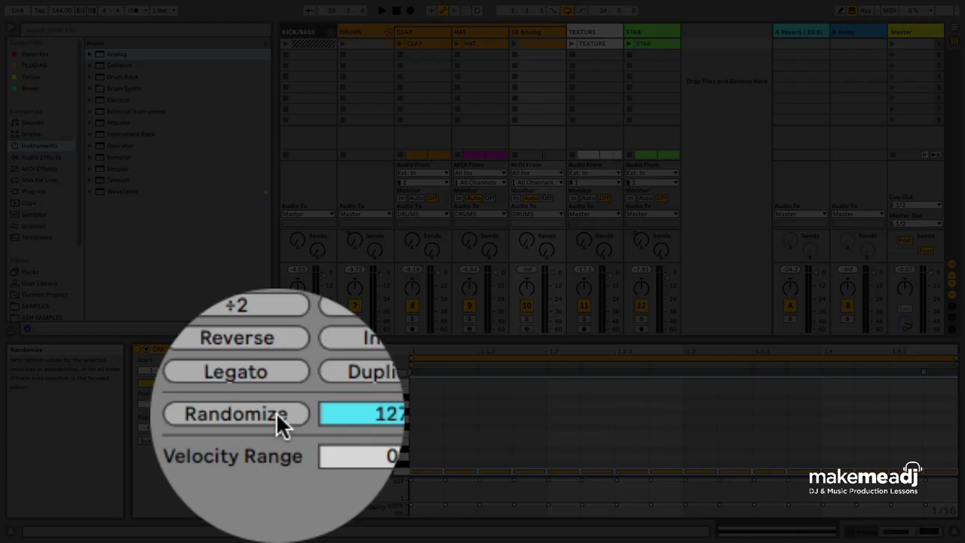
left_click(267, 417)
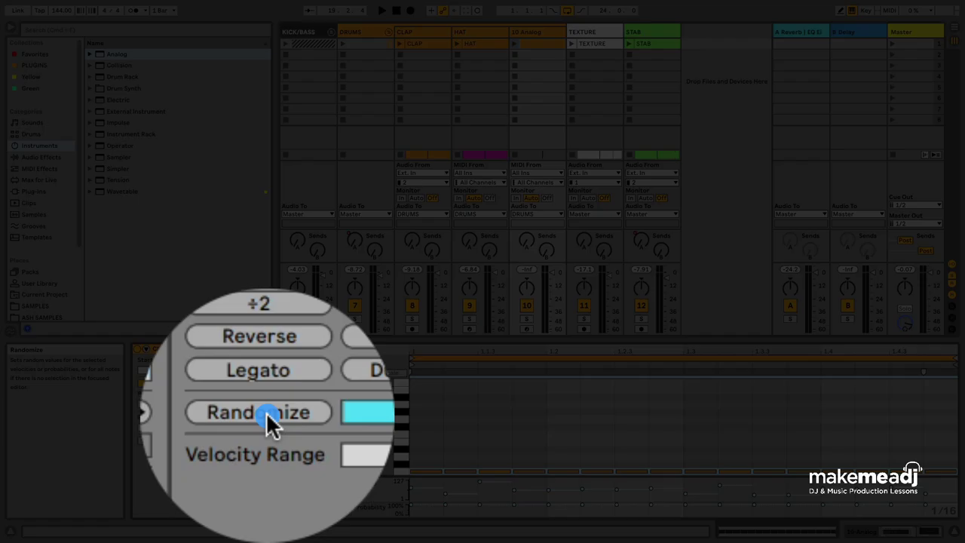
left_click(475, 423)
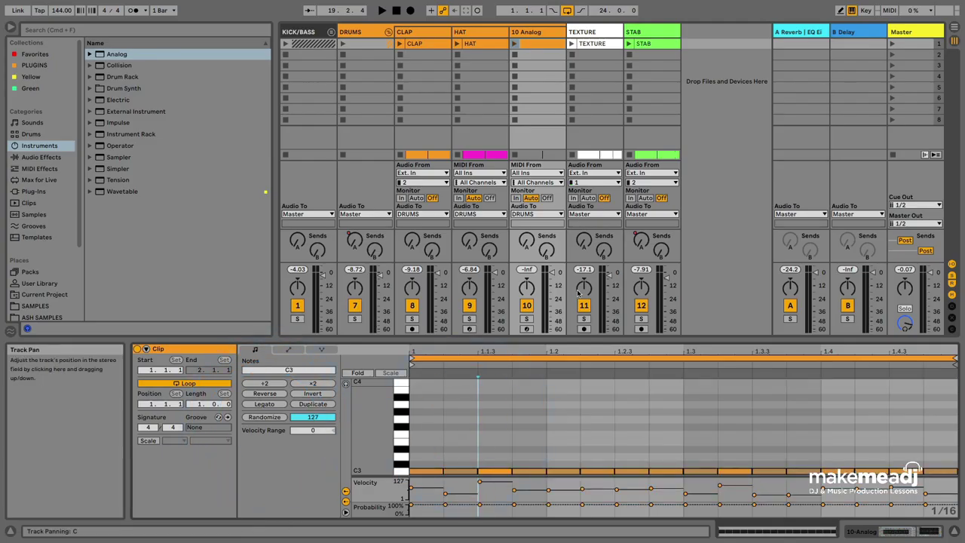
Solo the Analog track and launch its clip to hear the noise pattern.
left_click(527, 319)
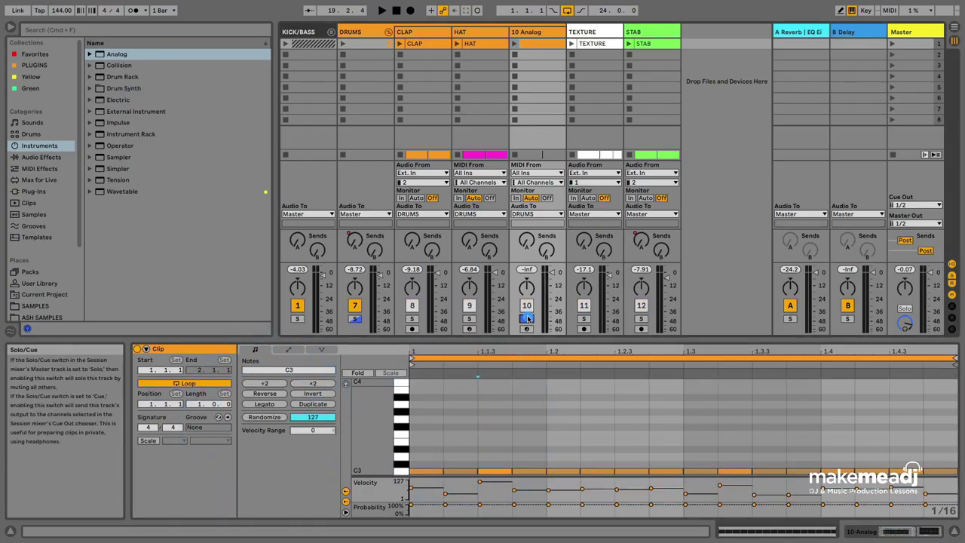
left_click(515, 43)
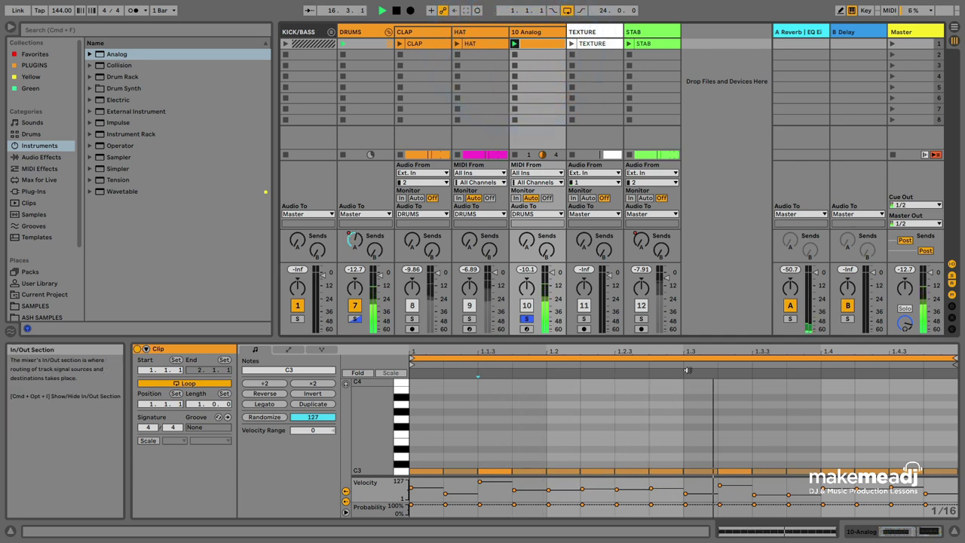
Shape Analog's Amp1 envelope with a 126 ms decay and a sustain of 0.00.
left_click(899, 531)
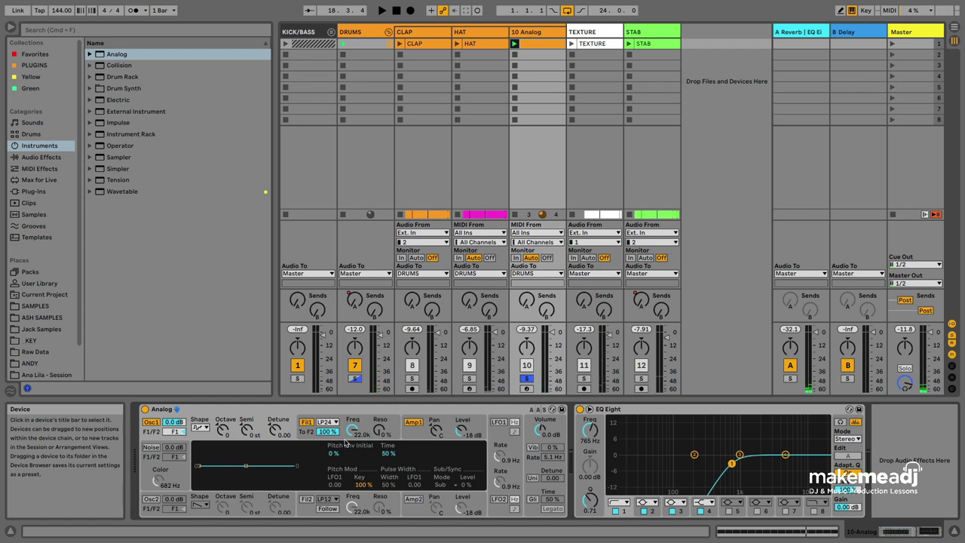
left_click(414, 437)
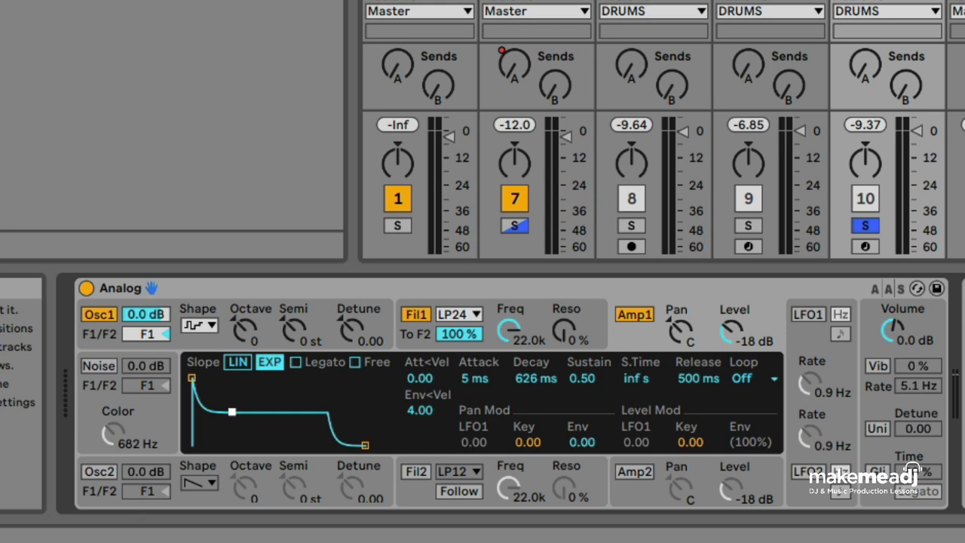
left_click_drag(233, 411, 219, 445)
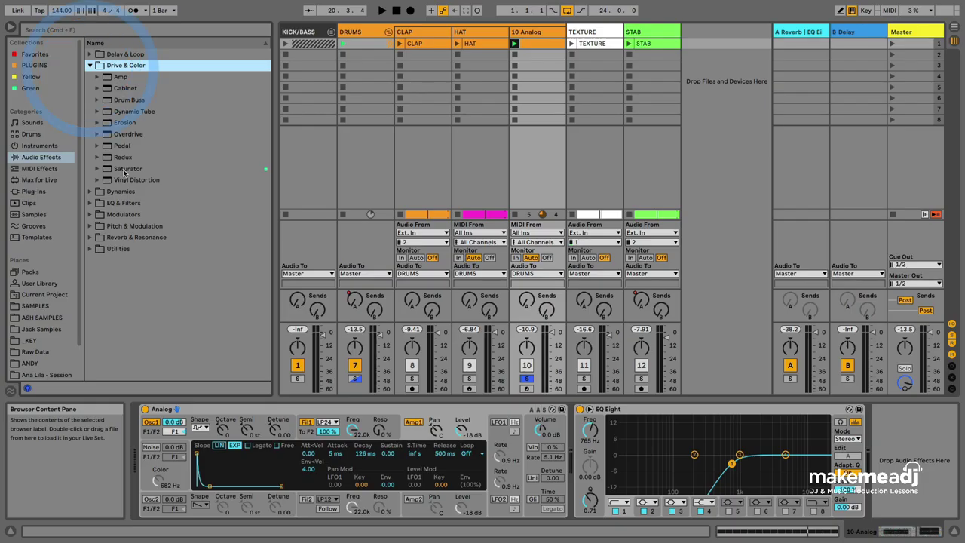
Add a Saturator between Analog and EQ Eight and set its Drive to 4.57 dB while listening to the loop.
left_click_drag(119, 169, 589, 430)
key("space")
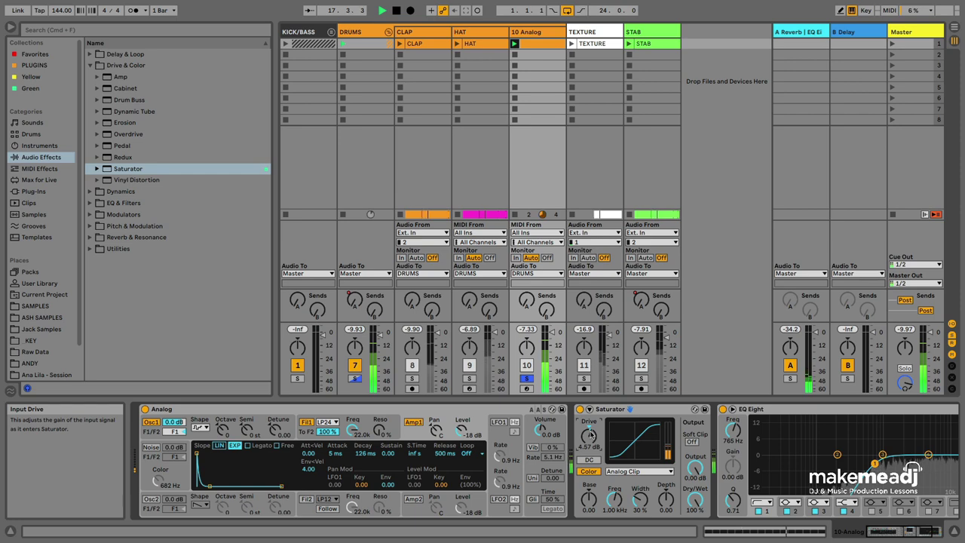
key("space")
Place a copy of the EQ Eight between Analog and the Saturator.
left_click(770, 408)
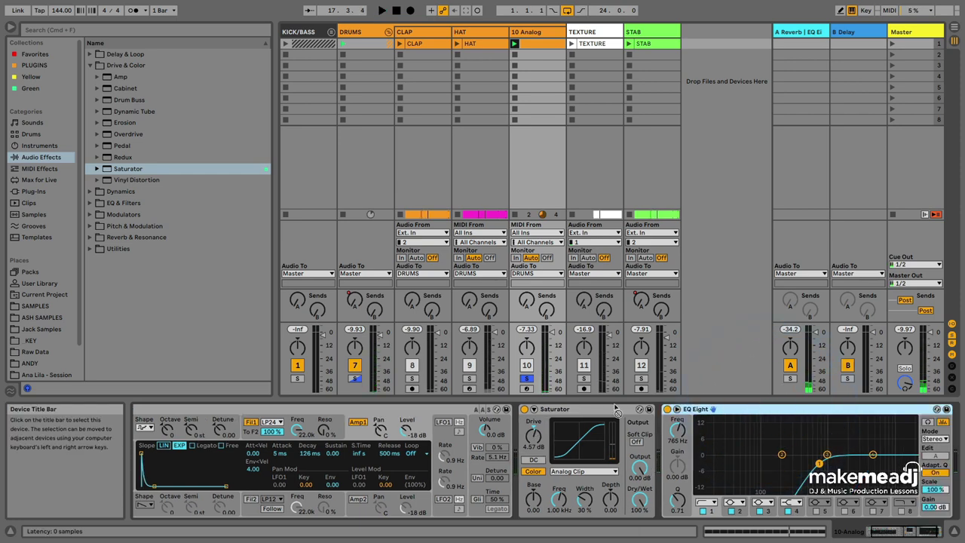
left_click_drag(615, 405, 511, 431)
scroll(650, 435, "right", 1)
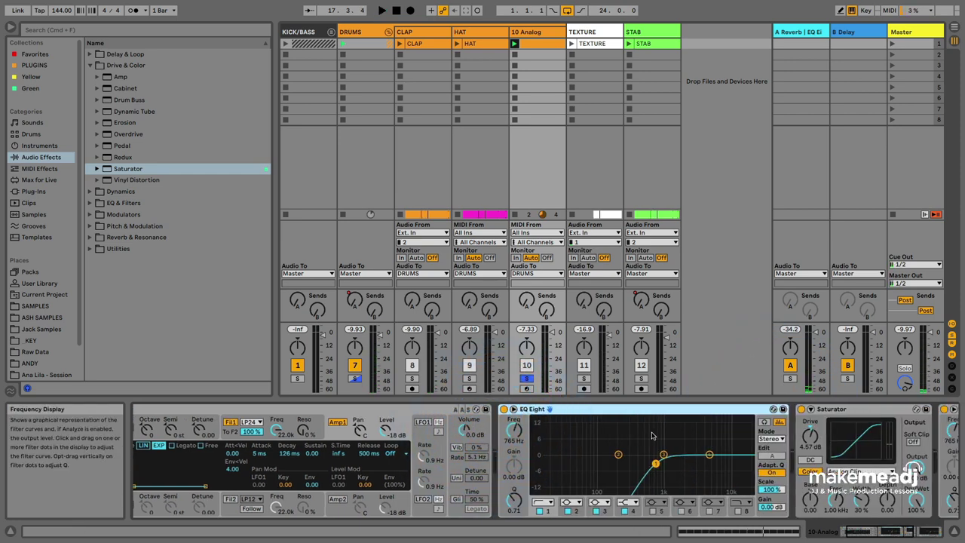
Group Analog into an Instrument Rack and show the rack's macro controls in mapping mode.
left_click(184, 409)
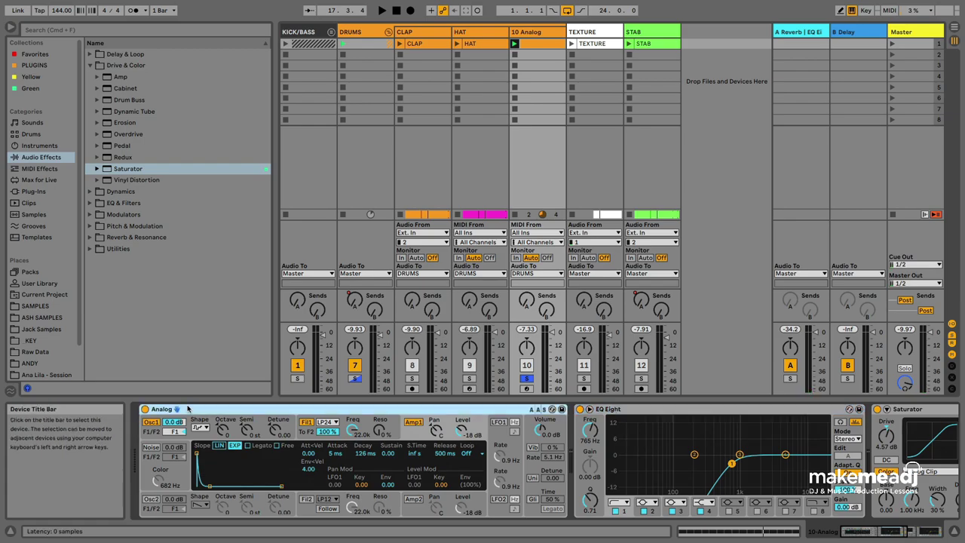
right_click(184, 409)
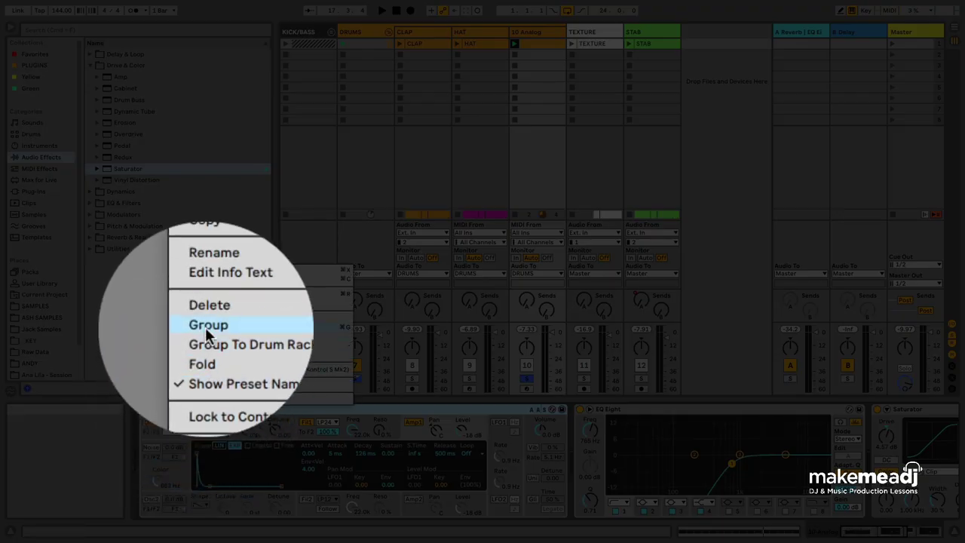
left_click(206, 325)
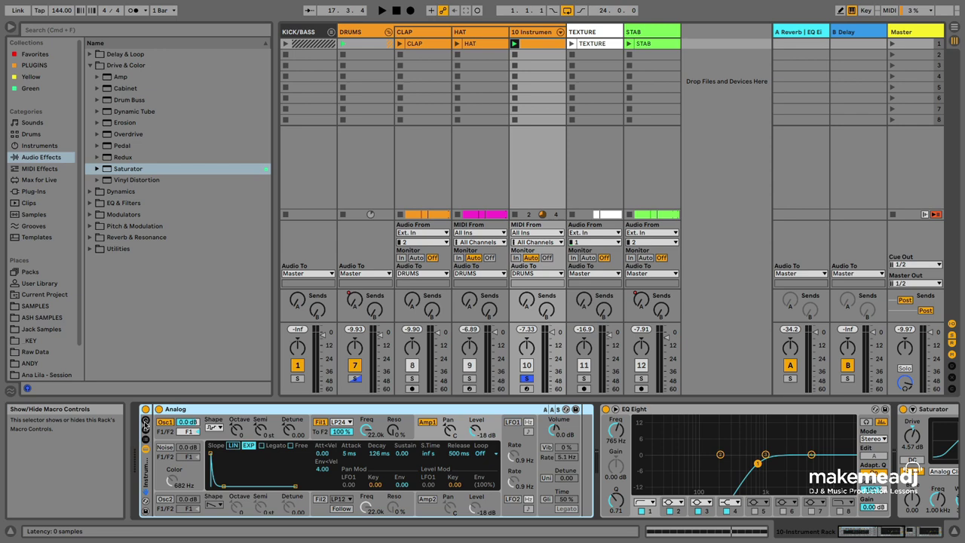
left_click(145, 426)
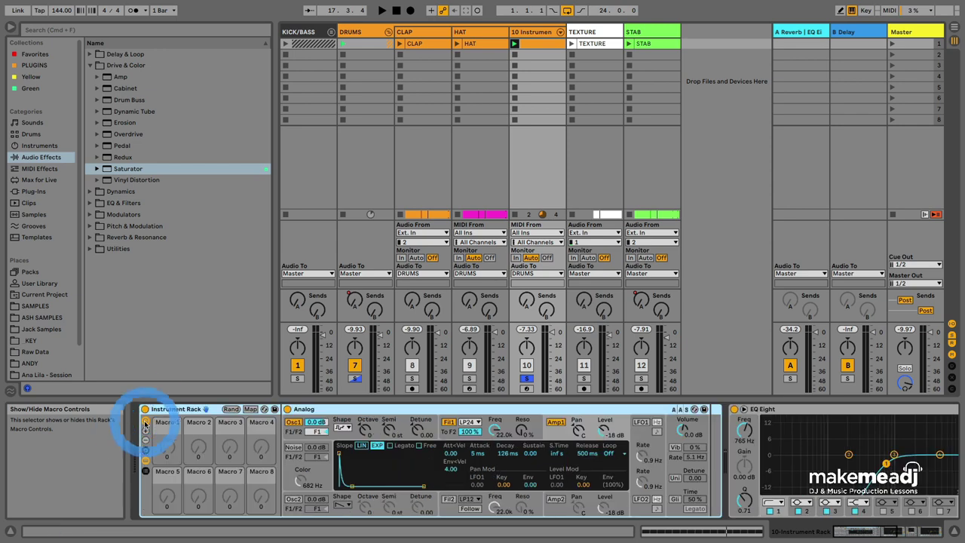
left_click(250, 409)
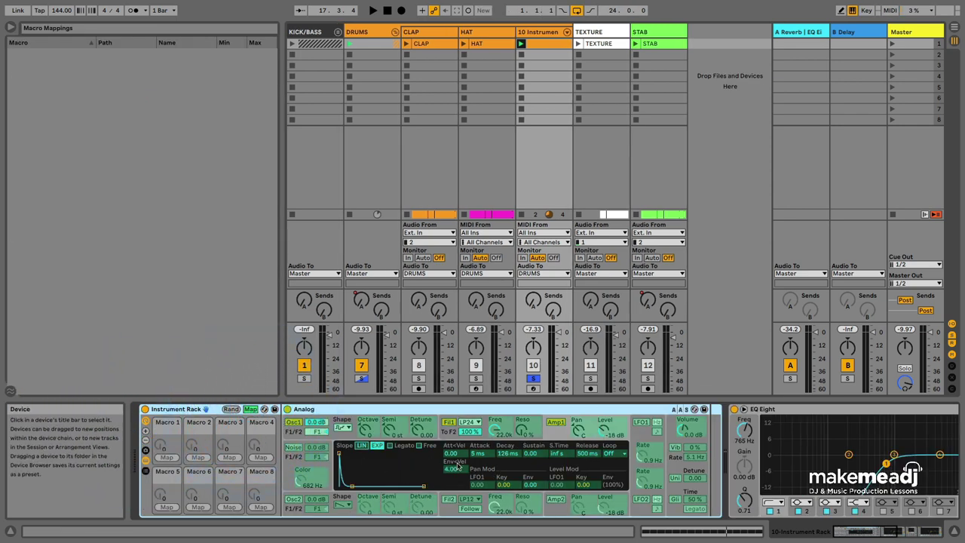
Map Analog's Amp1 envelope decay to the rack's first macro and colour that macro green.
left_click(505, 455)
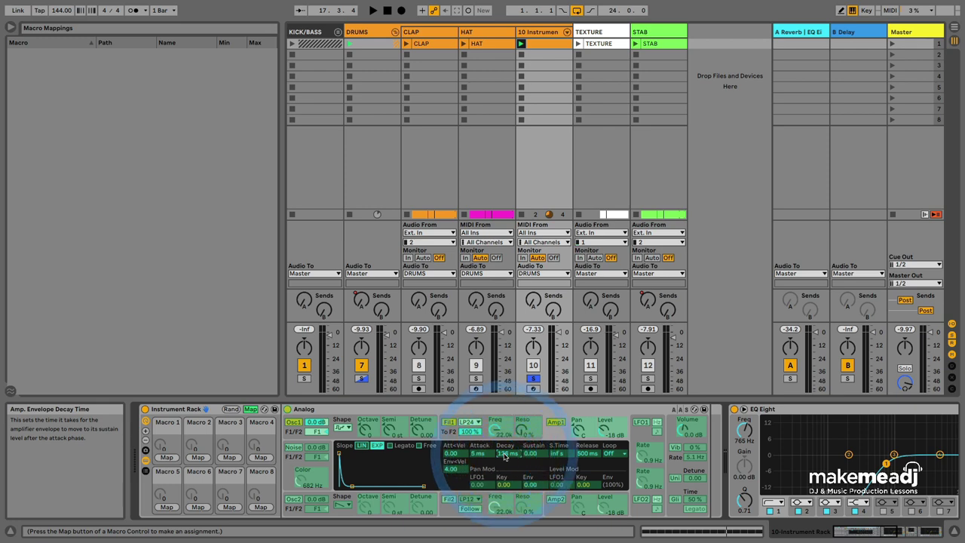
right_click(505, 456)
left_click(537, 311)
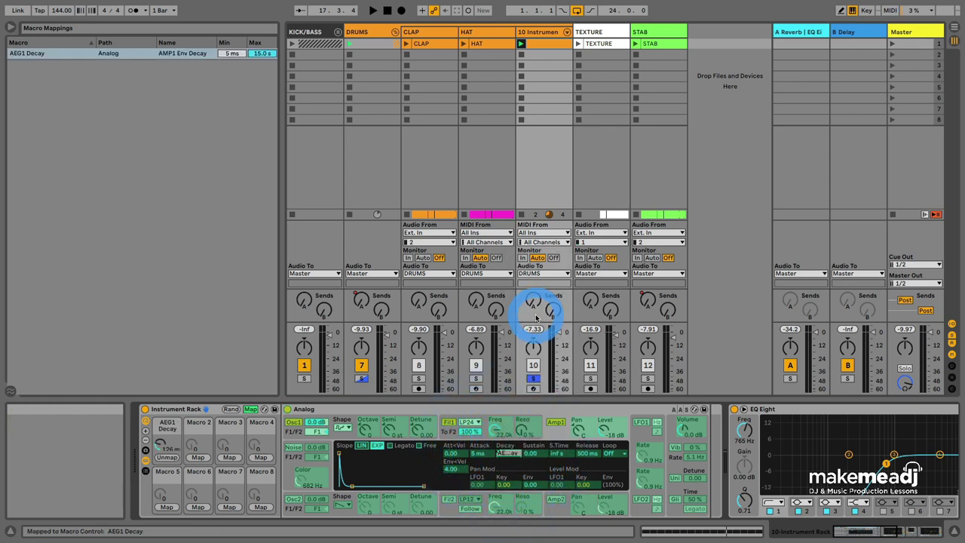
right_click(168, 436)
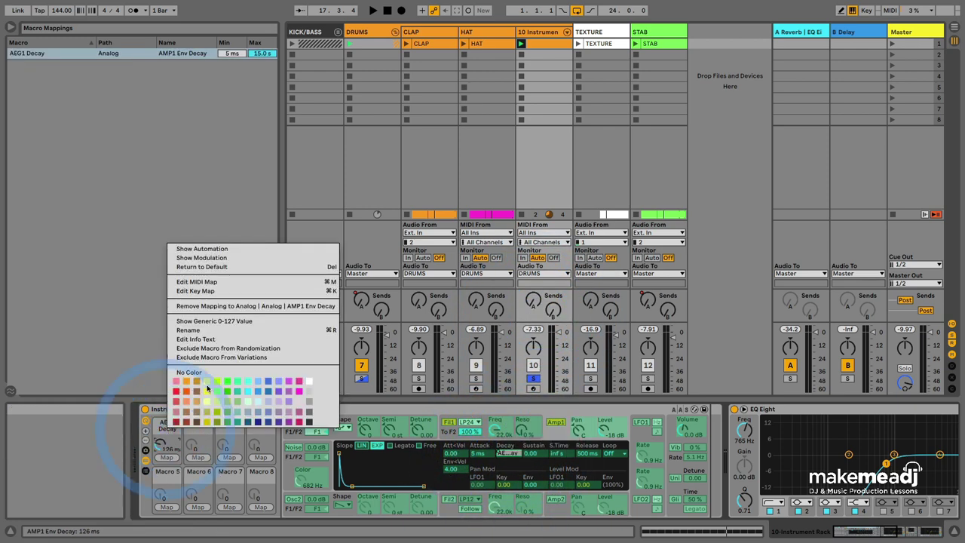
left_click(227, 384)
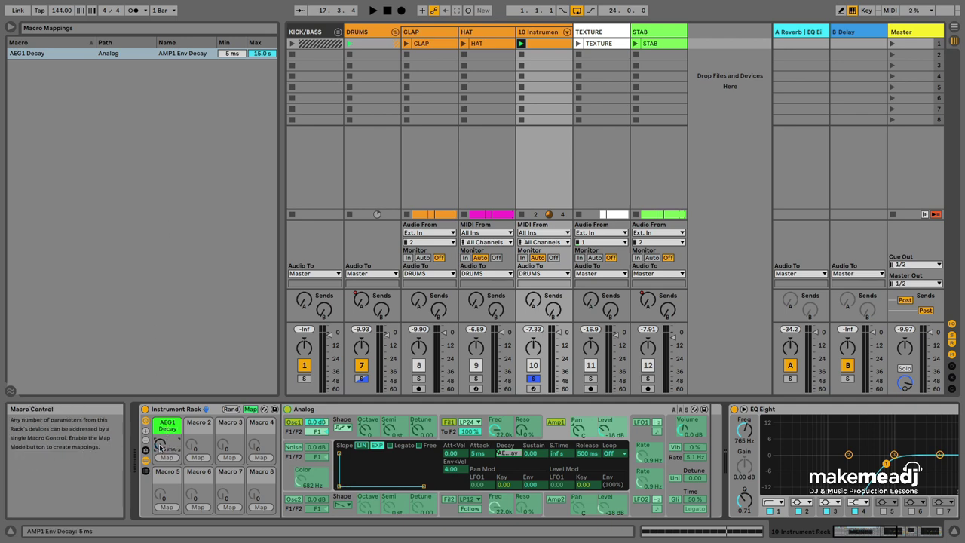
Set the minimum of the decay macro mapping to 80 ms during playback, leave mapping mode and stop playback.
key("space")
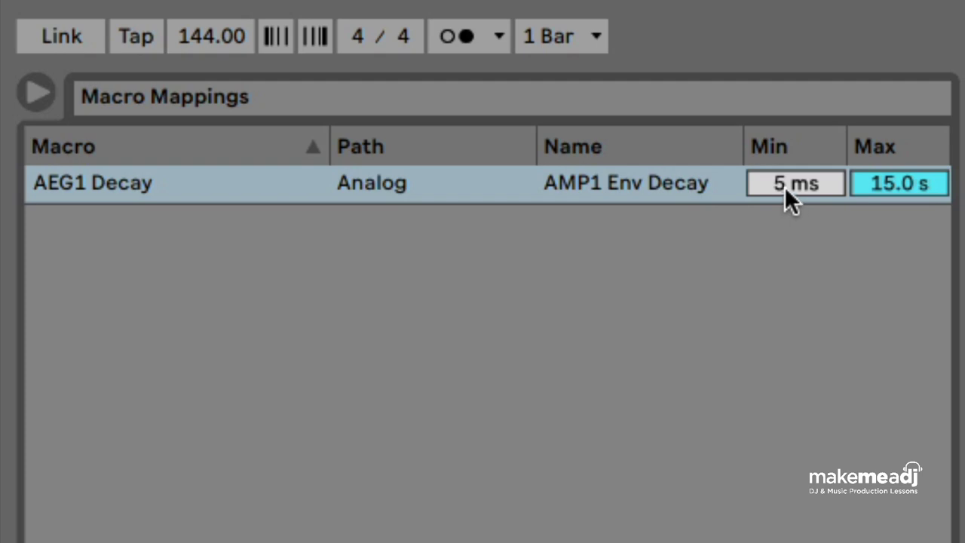
left_click(786, 188)
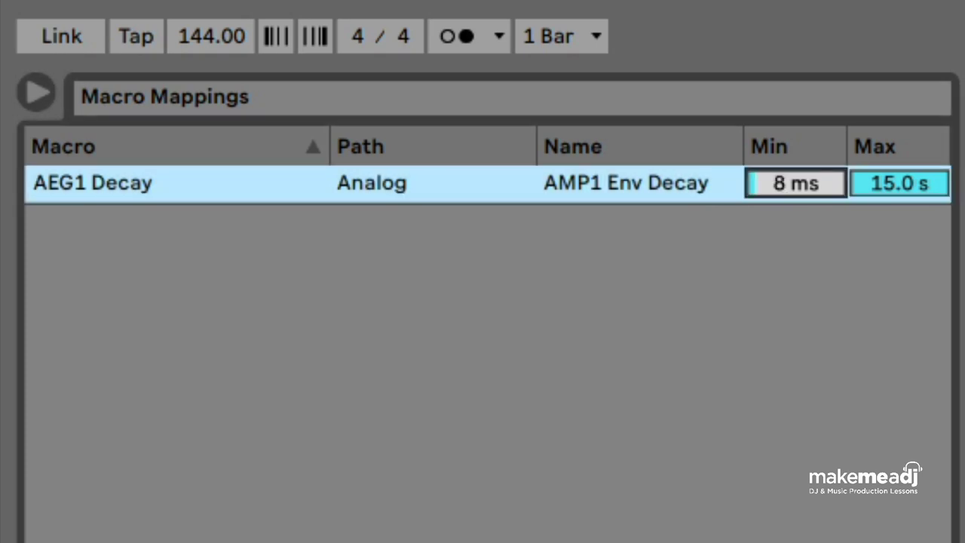
left_click_drag(795, 183, 796, 143)
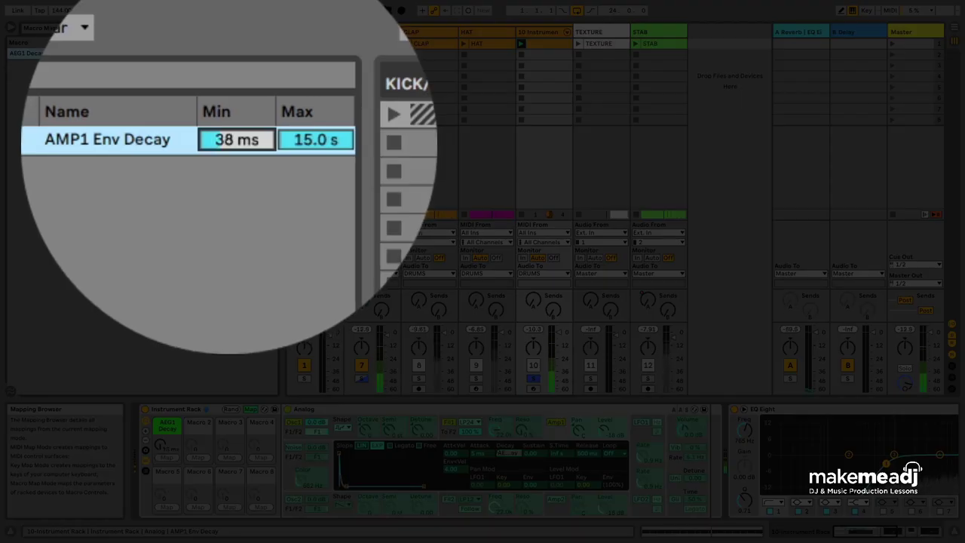
left_click_drag(236, 140, 236, 126)
left_click_drag(229, 40, 229, 35)
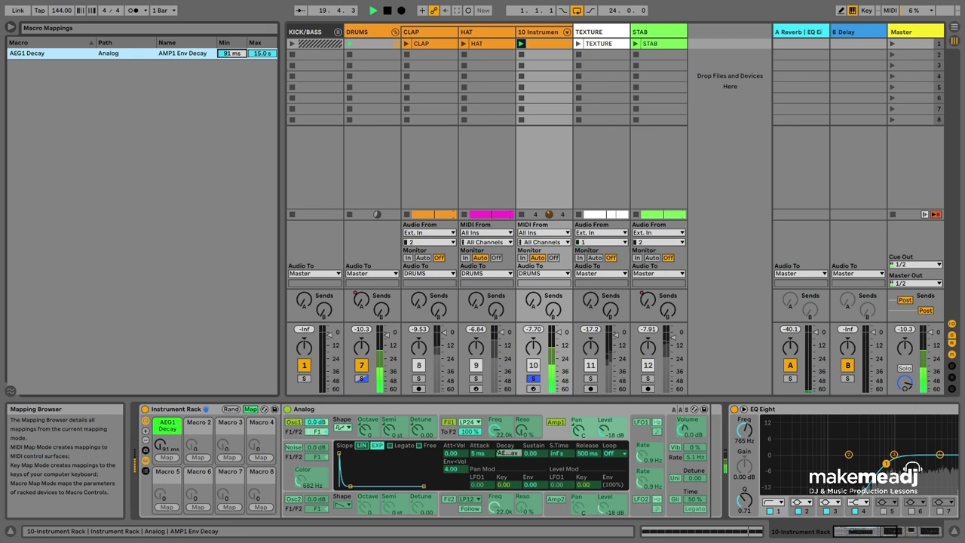
left_click_drag(229, 53, 229, 57)
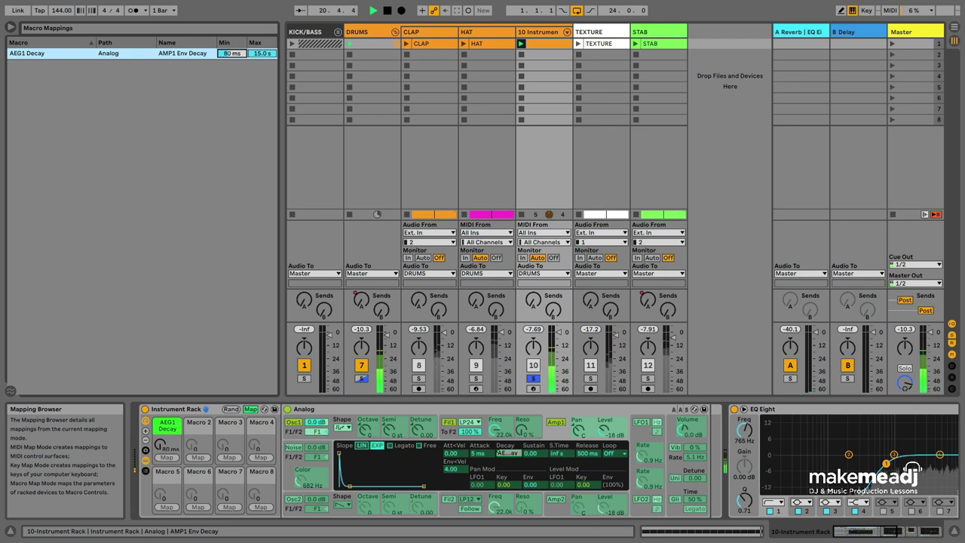
left_click(250, 409)
left_click(387, 9)
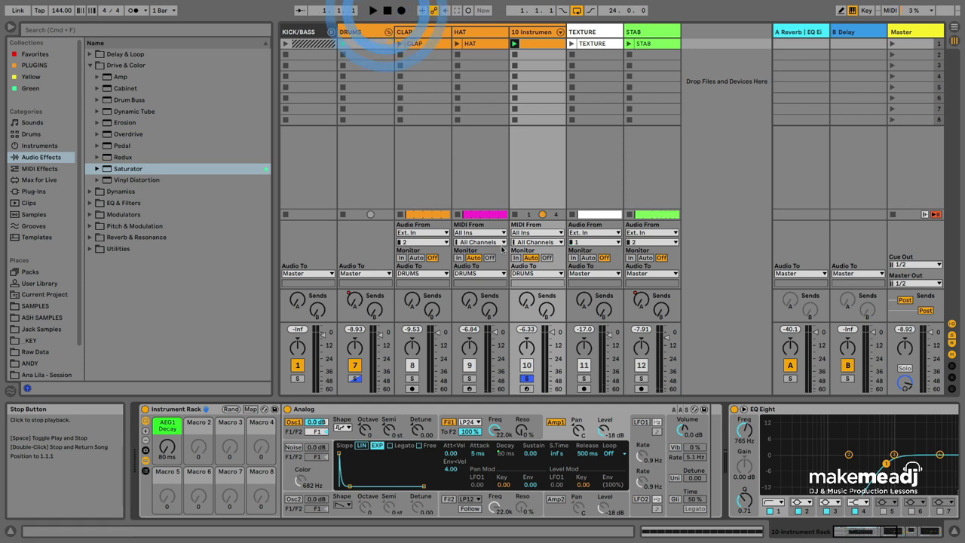
Unsolo the white noise track and name the track and its clip WHITE NOISE HAT.
left_click(526, 379)
left_click(558, 90)
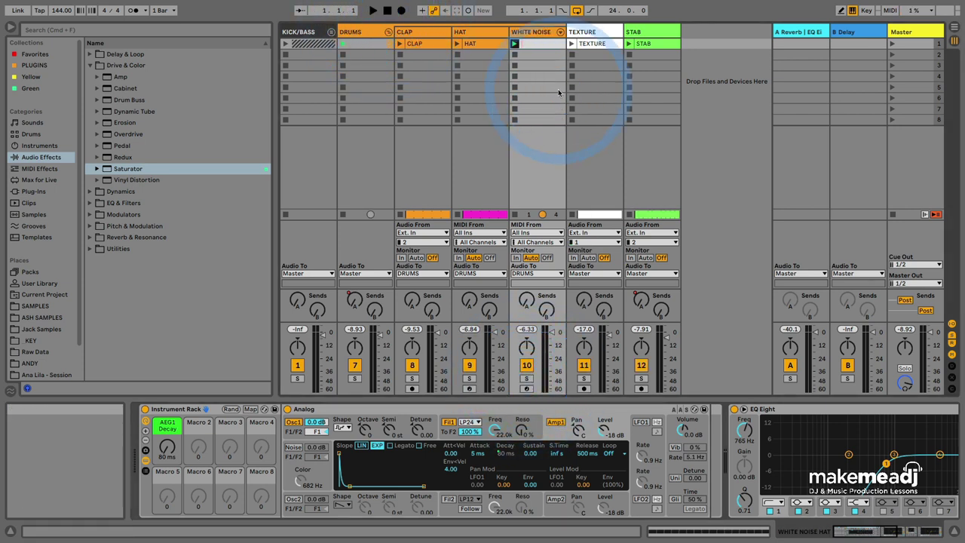
type("WHITE NOISE HAT")
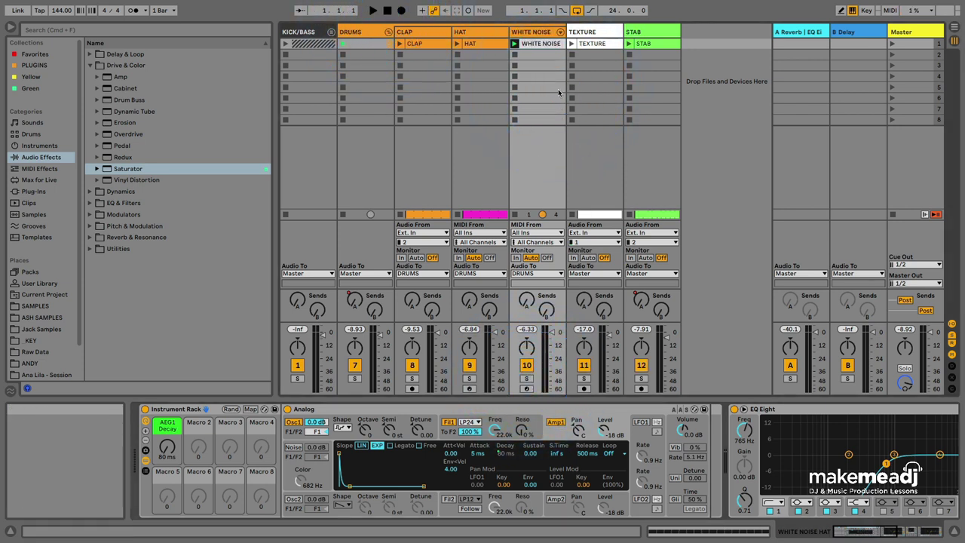
left_click(540, 76)
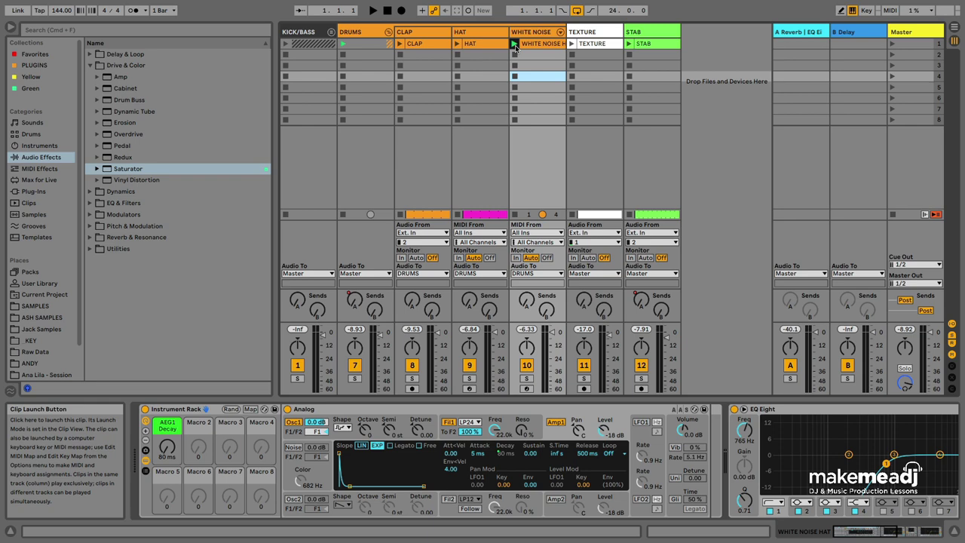
Play the full loop and sweep the decay macro up and down, settling it at 112 ms.
left_click(516, 45)
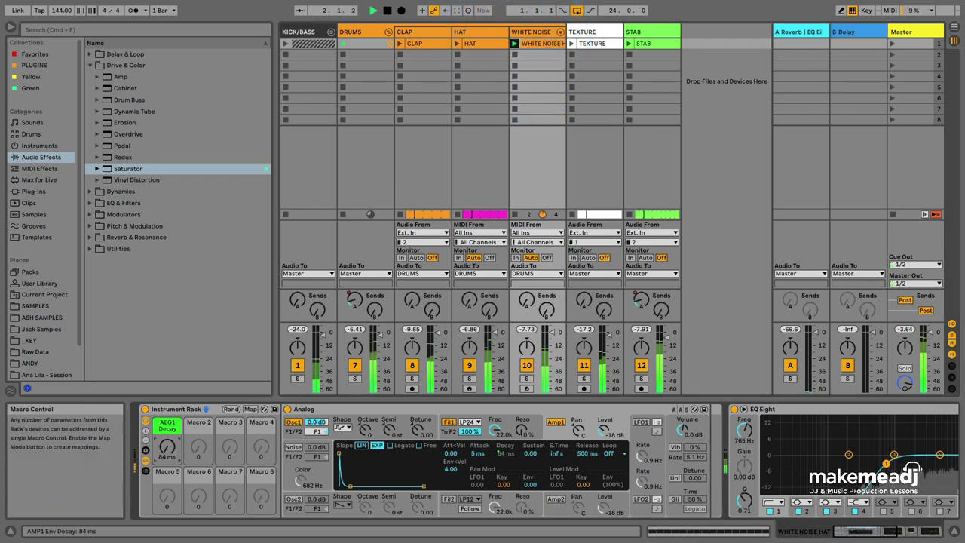
left_click_drag(167, 447, 166, 438)
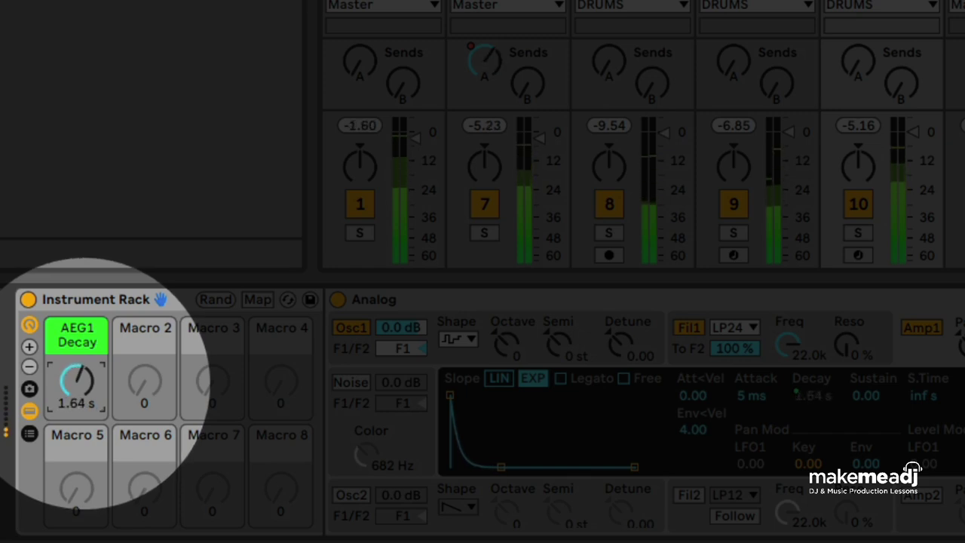
left_click_drag(81, 383, 81, 460)
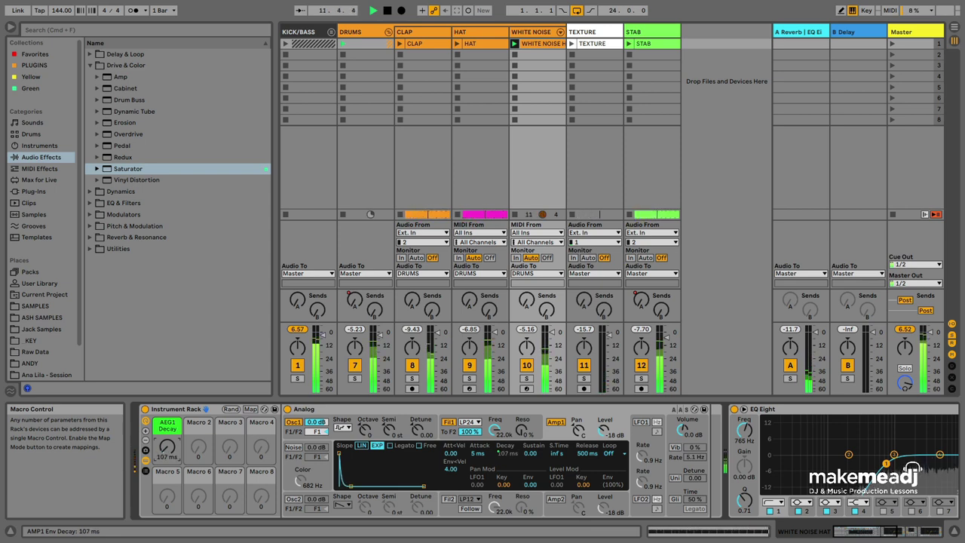
left_click_drag(167, 448, 167, 475)
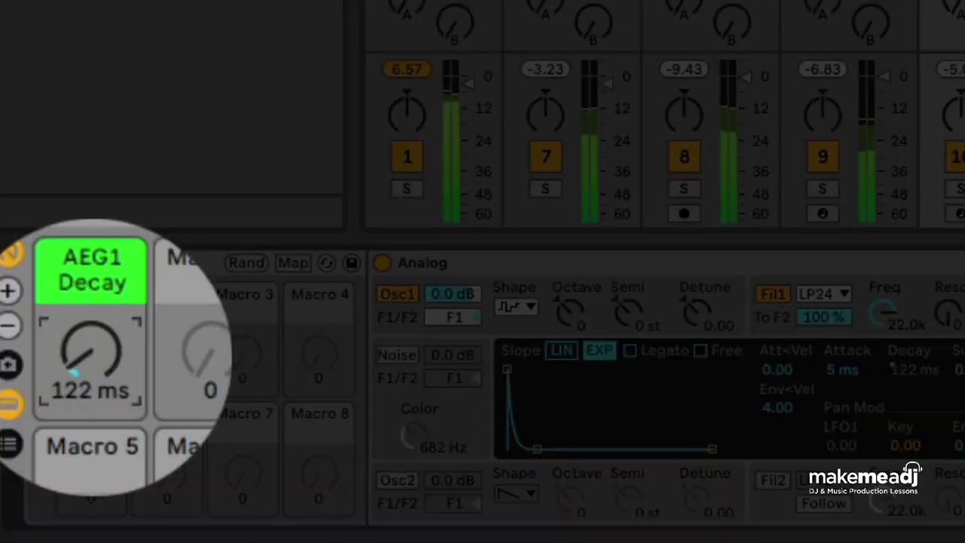
left_click_drag(166, 448, 166, 396)
left_click_drag(91, 347, 90, 408)
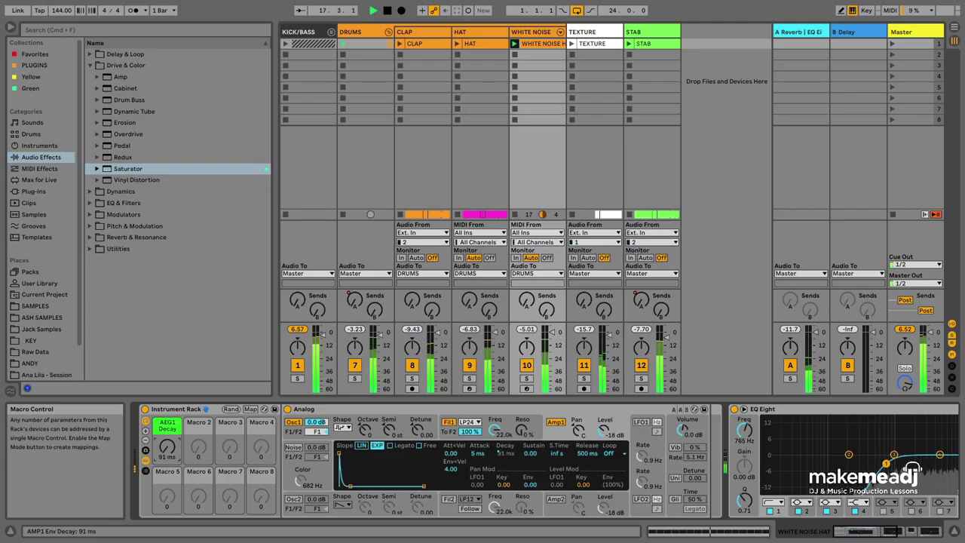
mouse_move(167, 447)
left_mouse_down()
mouse_move(167, 422)
mouse_move(167, 452)
left_mouse_up()
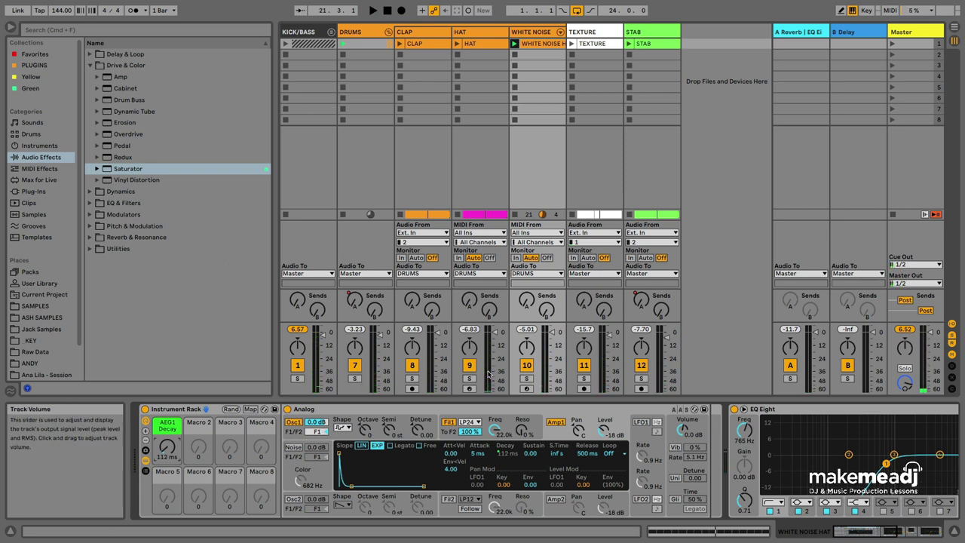
Add the Max for Live LFO audio effect between the Instrument Rack and EQ Eight and map it to the AEG1 Decay macro.
left_click(38, 179)
left_click(91, 77)
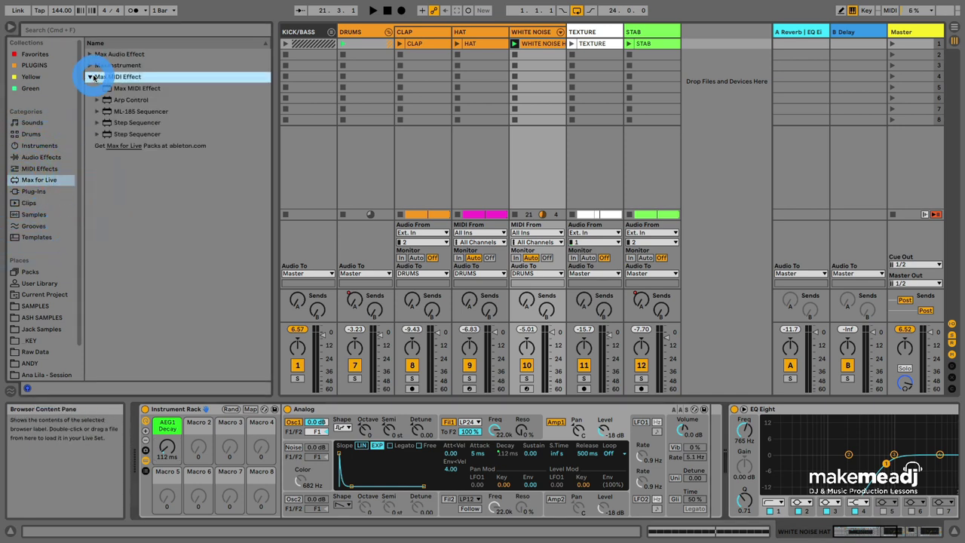
left_click(90, 65)
left_click(90, 55)
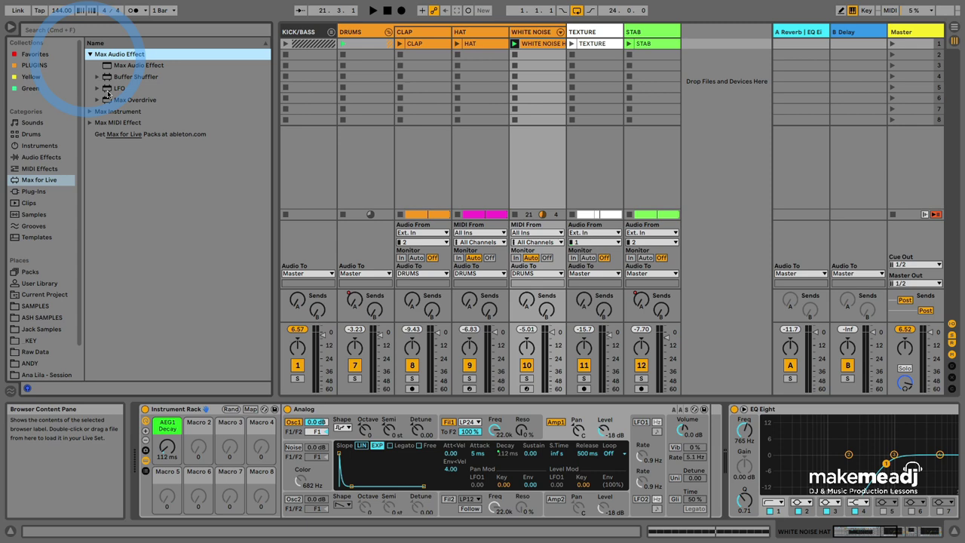
left_click_drag(108, 89, 736, 439)
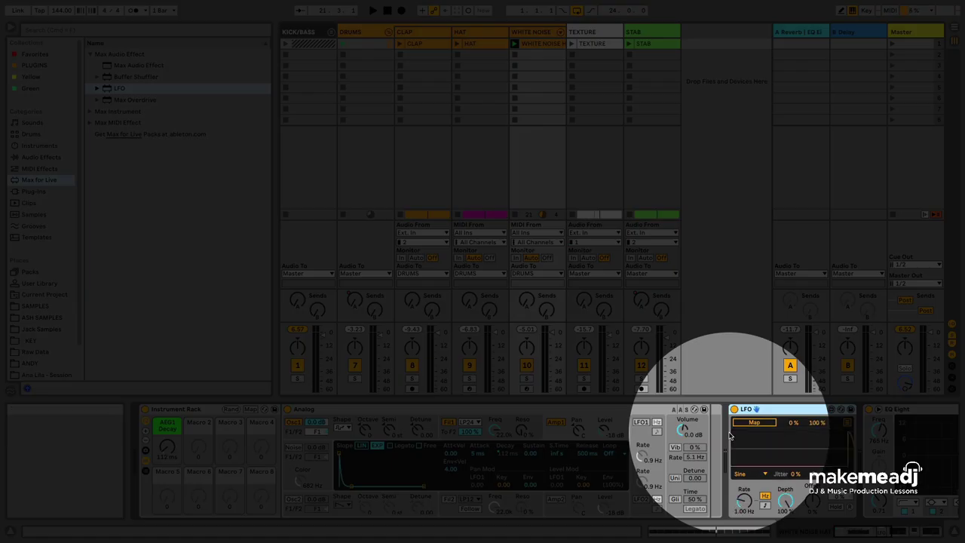
left_click(747, 422)
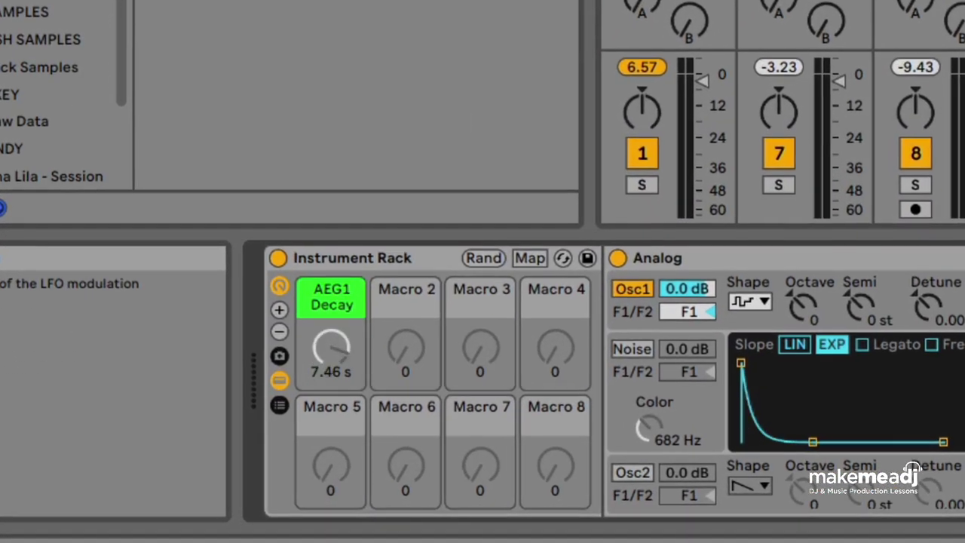
Switch the LFO rate to synced note values, set it to 3/4 and start playback.
left_click(765, 504)
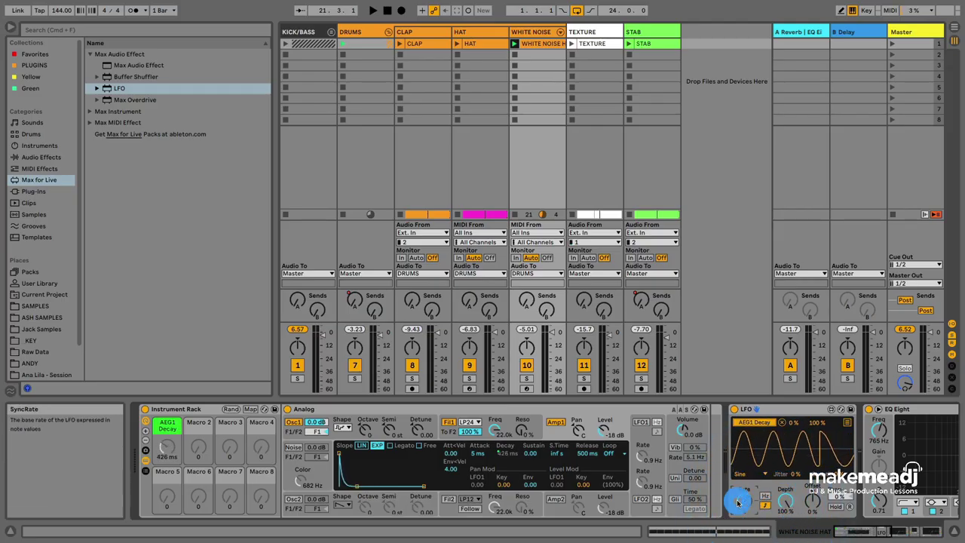
left_click_drag(740, 501, 749, 522)
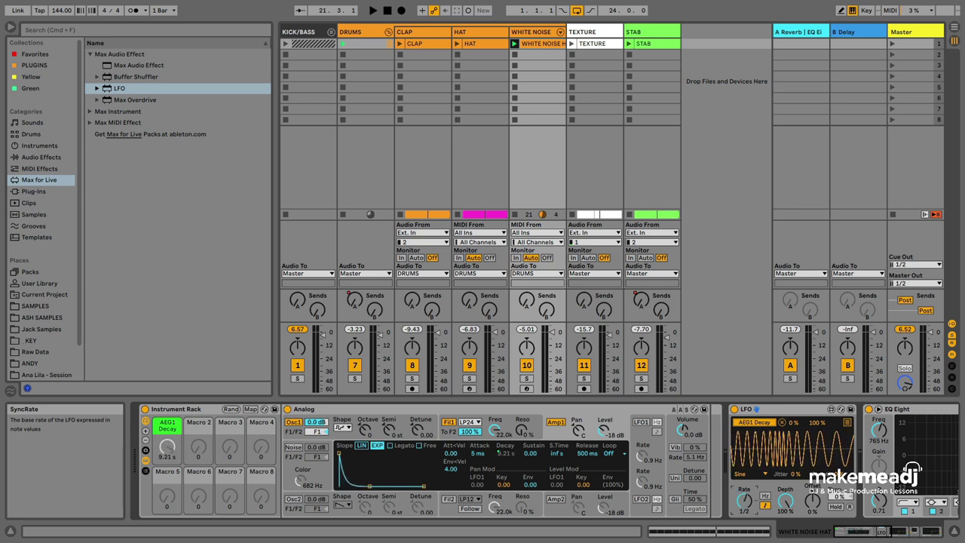
key("space")
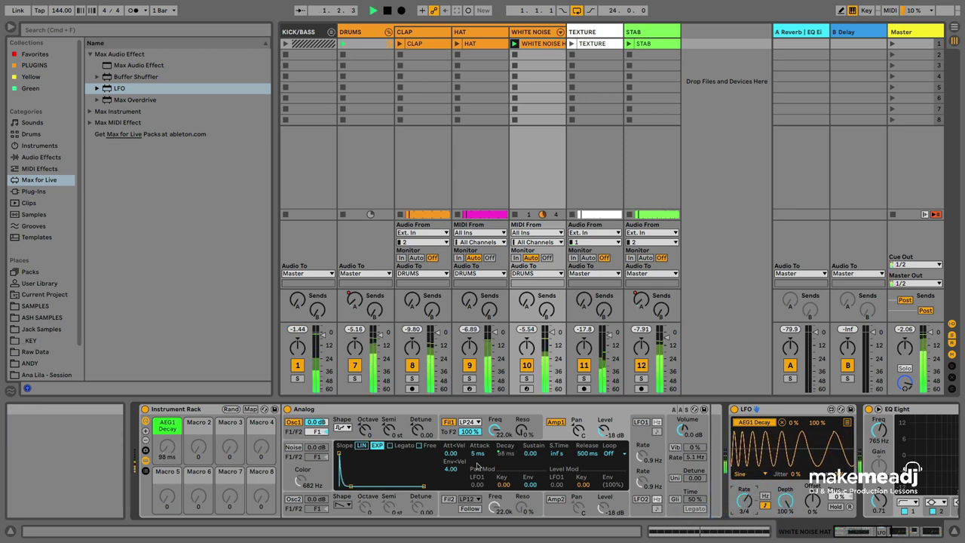
Narrow the LFO's modulation range on the decay macro to 11 % minimum and 23 % maximum while listening to the loop.
left_click_drag(816, 423, 793, 427)
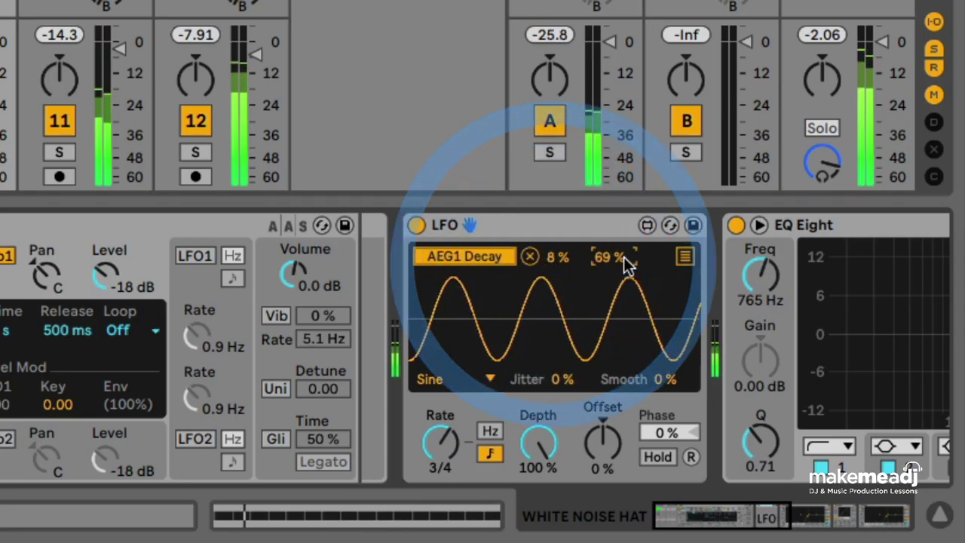
left_click_drag(628, 264, 628, 268)
left_click_drag(556, 258, 556, 249)
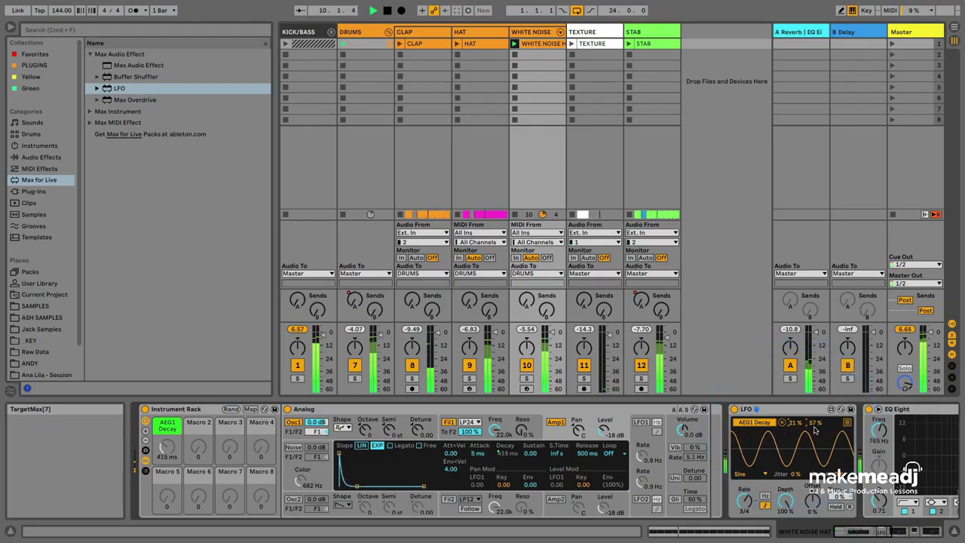
left_click_drag(815, 427, 815, 445)
mouse_move(703, 281)
left_mouse_down()
mouse_move(702, 294)
mouse_move(668, 271)
mouse_move(668, 284)
mouse_move(706, 279)
left_mouse_up()
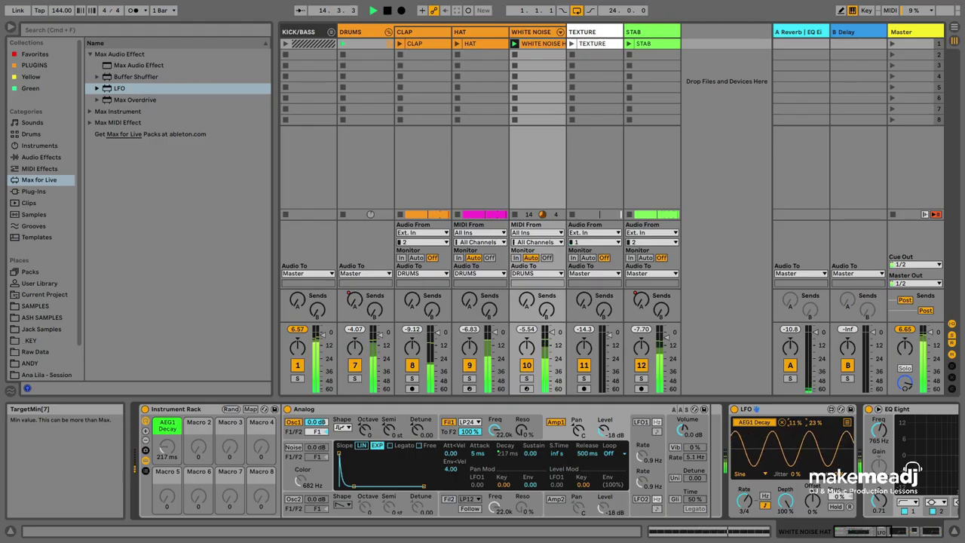
left_click_drag(795, 424, 795, 421)
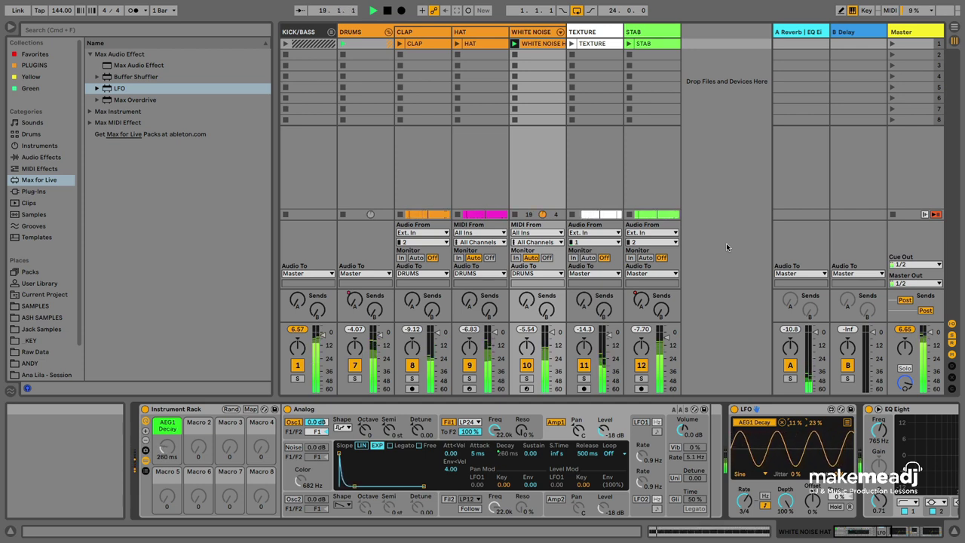
mouse_move(726, 243)
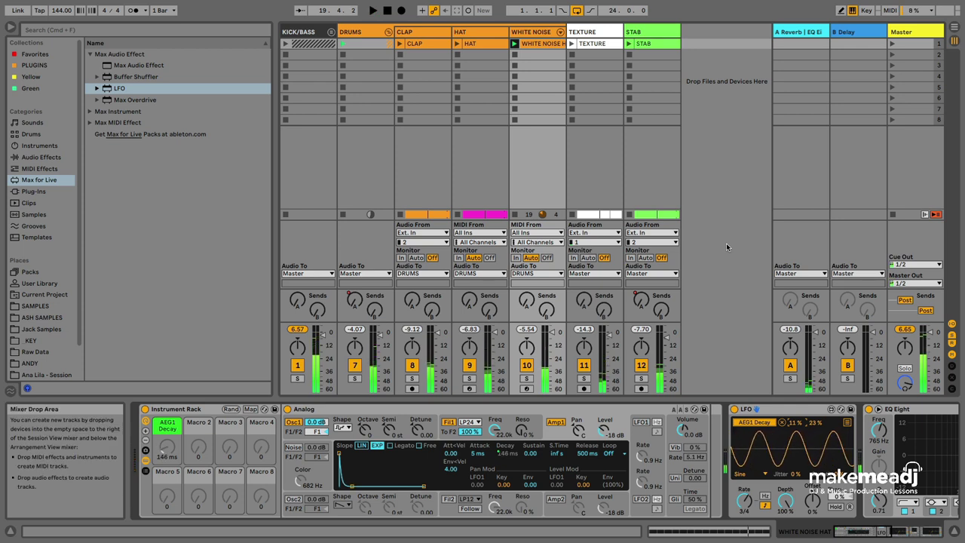